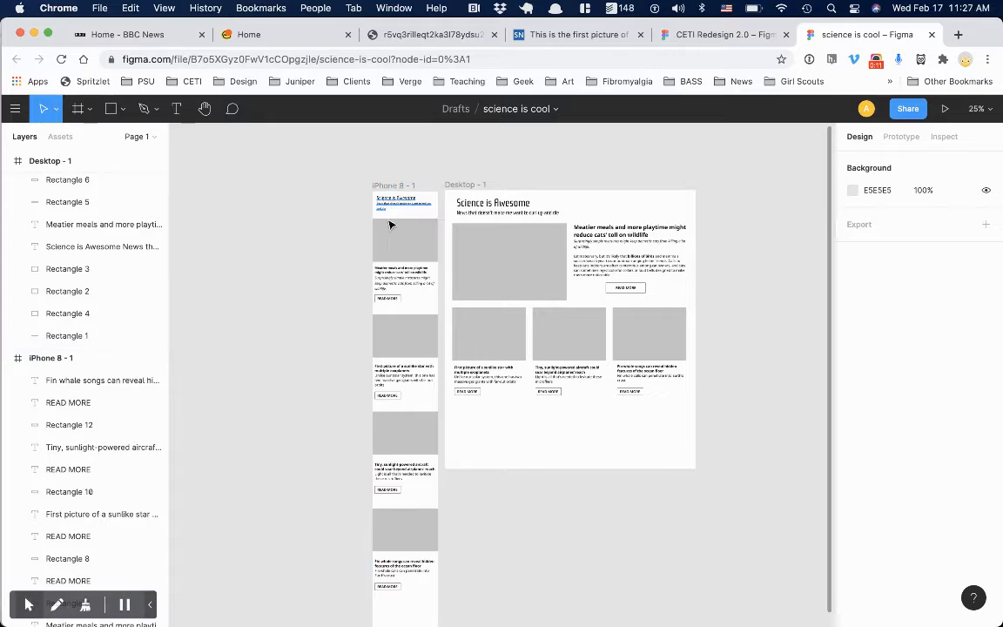
- Examine the mobile and desktop wireframes, comparing the header, image placeholders, story texts and READ MORE buttons
{"action": "scroll", "coordinate": [386, 267], "scroll_direction": "up", "scroll_amount": 8}
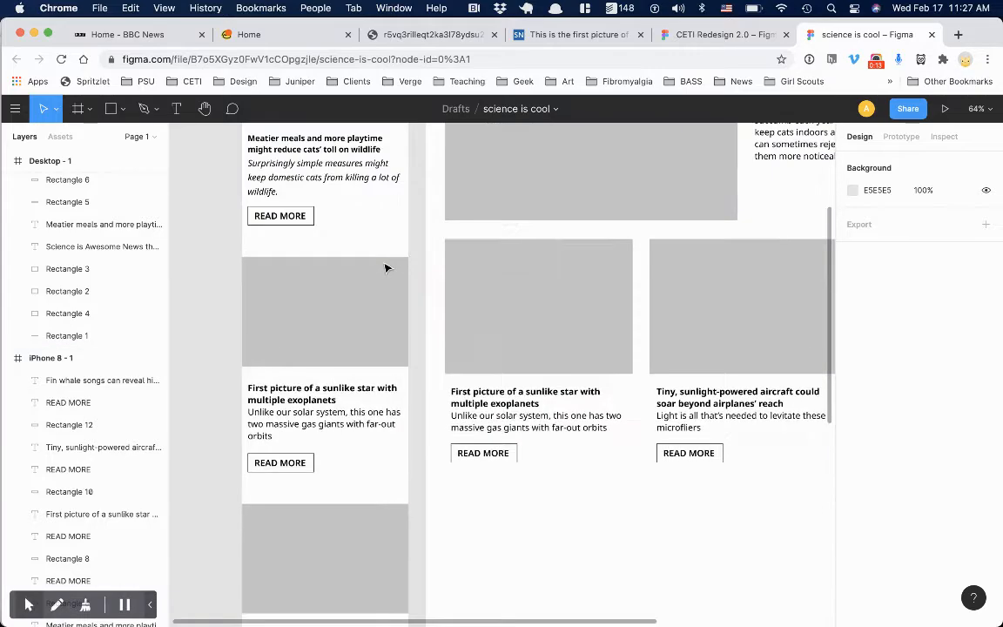
{"action": "scroll", "coordinate": [386, 265], "scroll_direction": "up", "scroll_amount": 2}
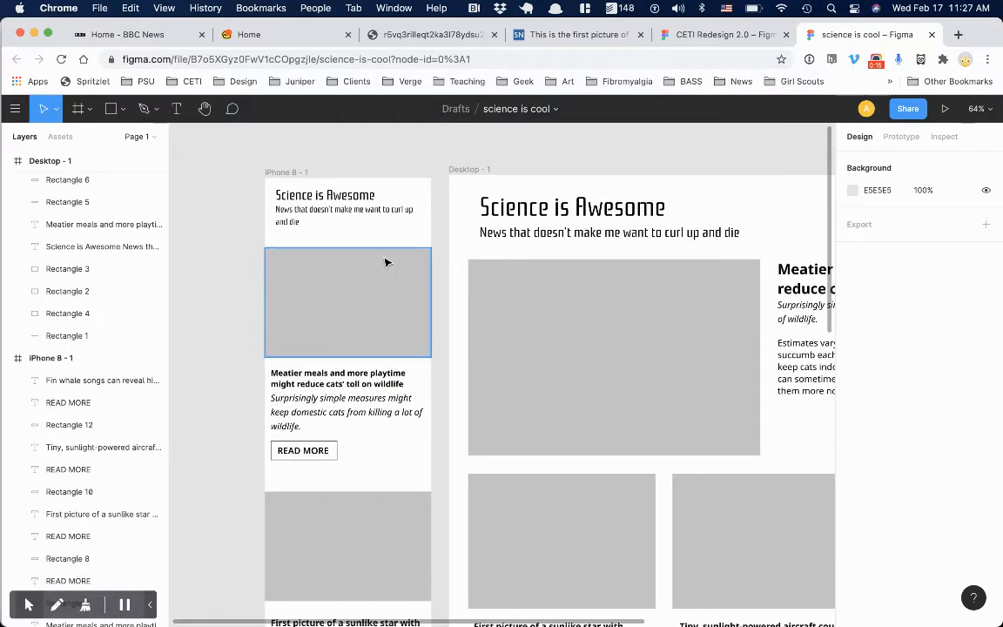
{"action": "scroll", "coordinate": [386, 262], "scroll_direction": "left", "scroll_amount": 3}
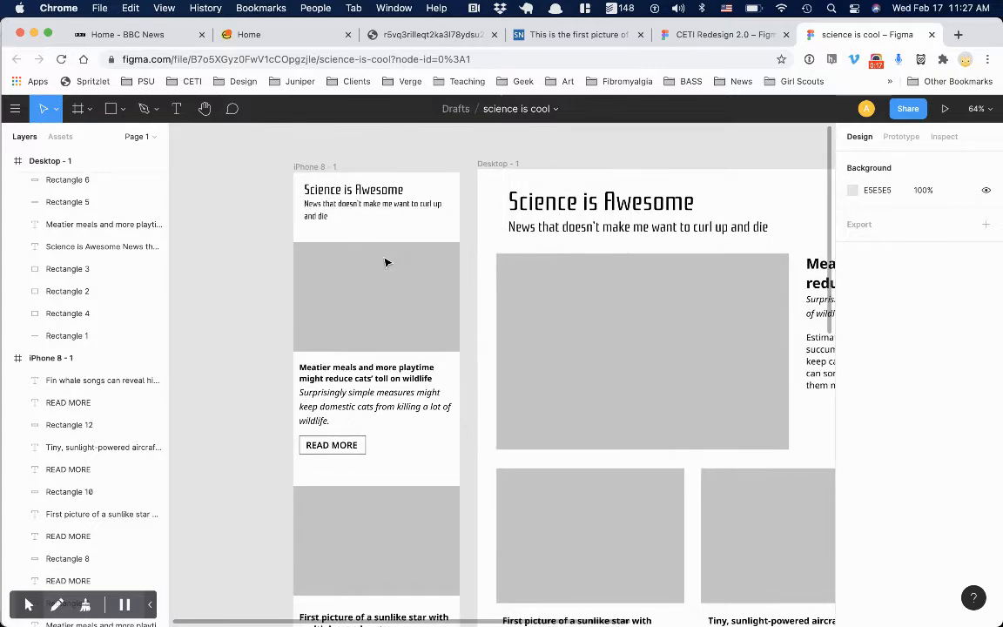
{"action": "scroll", "coordinate": [386, 262], "scroll_direction": "up", "scroll_amount": 3}
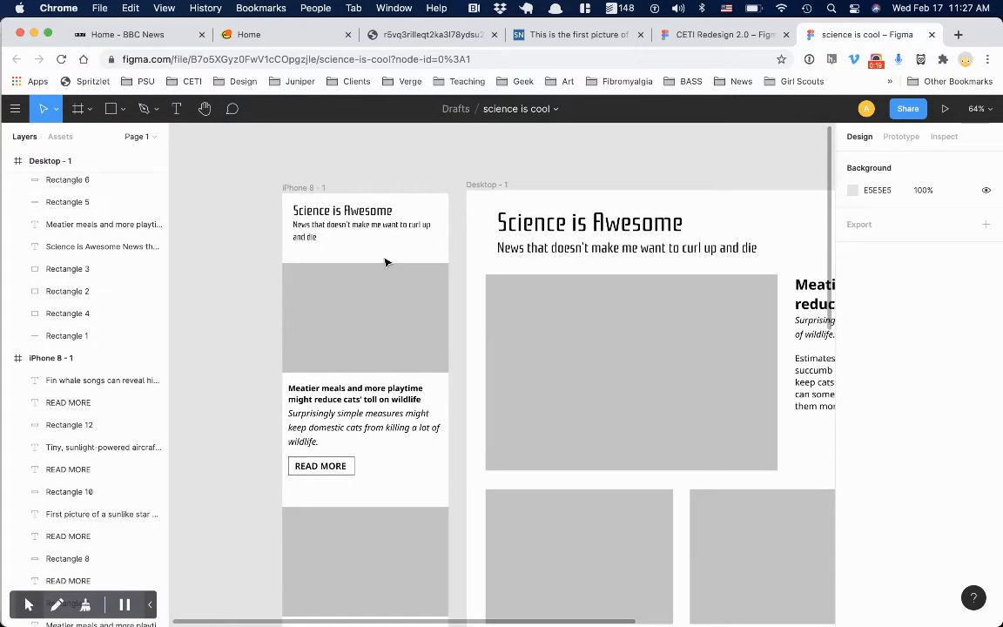
{"action": "scroll", "coordinate": [371, 294], "scroll_direction": "down", "scroll_amount": 3}
{"action": "scroll", "coordinate": [369, 293], "scroll_direction": "up", "scroll_amount": 2}
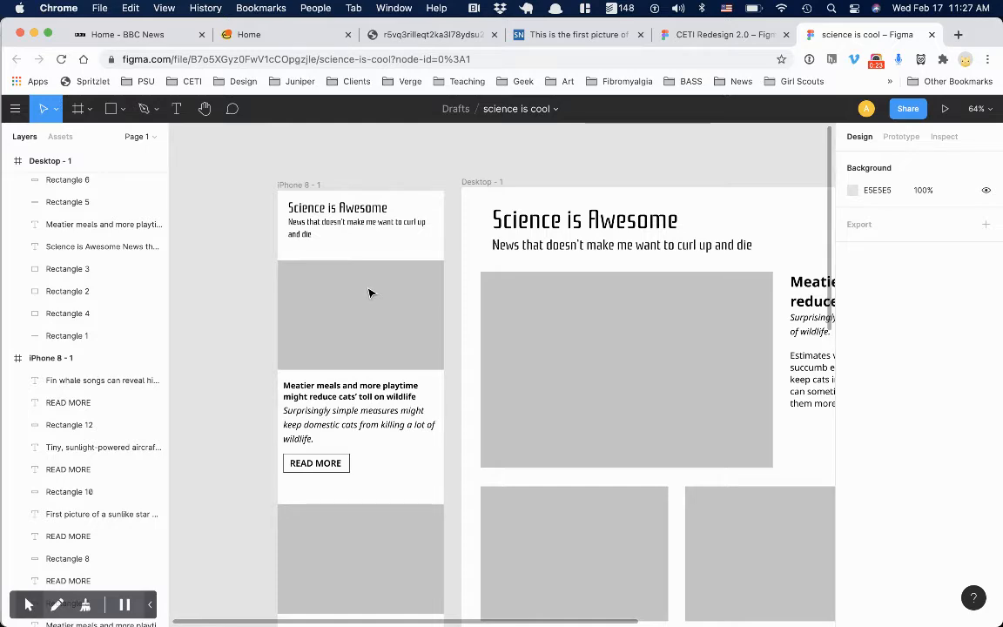
{"action": "scroll", "coordinate": [369, 293], "scroll_direction": "left", "scroll_amount": 2}
{"action": "scroll", "coordinate": [372, 290], "scroll_direction": "right", "scroll_amount": 3}
{"action": "scroll", "coordinate": [372, 290], "scroll_direction": "down", "scroll_amount": 2}
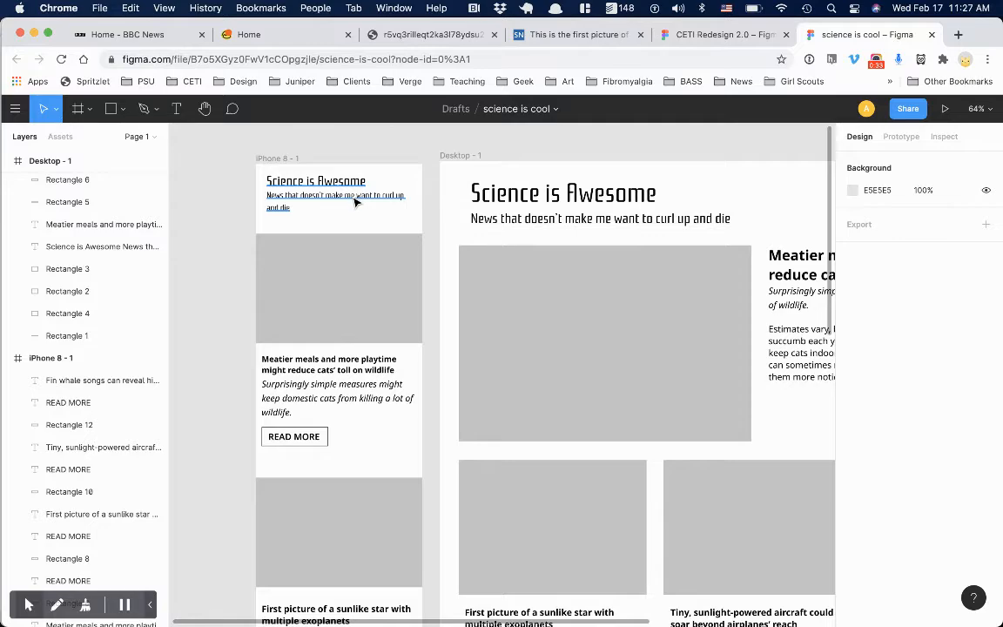
{"action": "scroll", "coordinate": [352, 207], "scroll_direction": "down", "scroll_amount": 3}
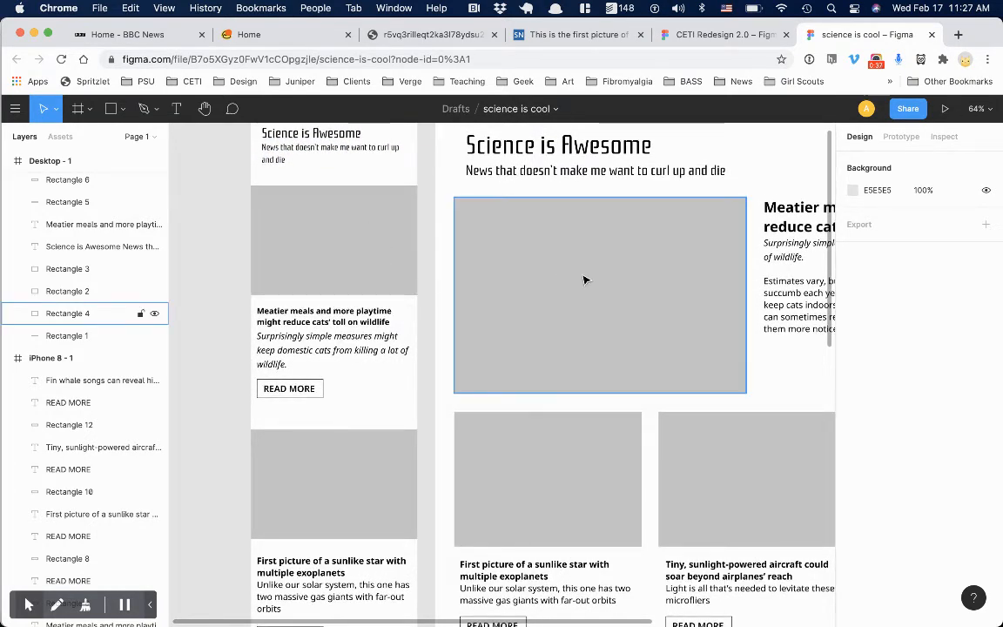
{"action": "scroll", "coordinate": [585, 279], "scroll_direction": "down", "scroll_amount": 5}
{"action": "scroll", "coordinate": [584, 279], "scroll_direction": "down", "scroll_amount": 1}
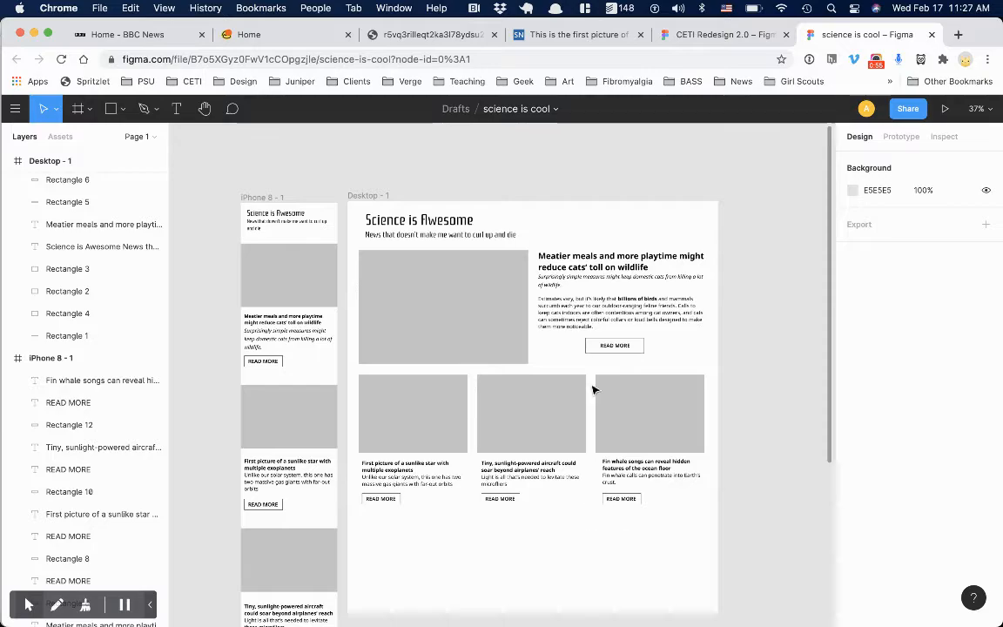
{"action": "scroll", "coordinate": [451, 368], "scroll_direction": "left", "scroll_amount": 1}
{"action": "scroll", "coordinate": [451, 369], "scroll_direction": "up", "scroll_amount": 1}
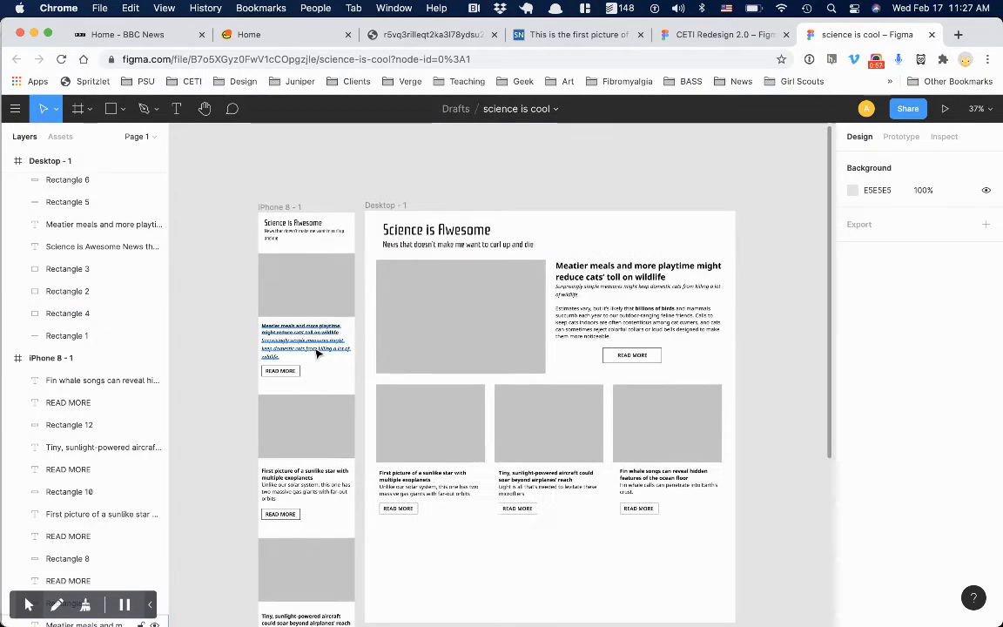
{"action": "scroll", "coordinate": [299, 350], "scroll_direction": "down", "scroll_amount": 5}
{"action": "scroll", "coordinate": [298, 350], "scroll_direction": "down", "scroll_amount": 1}
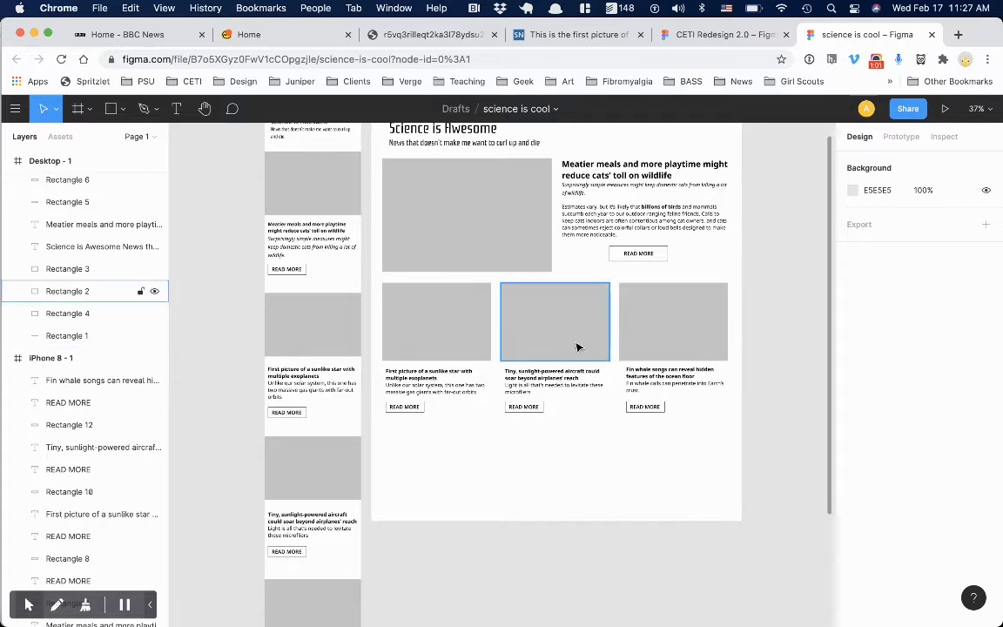
{"action": "scroll", "coordinate": [372, 328], "scroll_direction": "down", "scroll_amount": 1}
{"action": "scroll", "coordinate": [372, 328], "scroll_direction": "right", "scroll_amount": 1}
{"action": "scroll", "coordinate": [373, 328], "scroll_direction": "up", "scroll_amount": 5}
{"action": "scroll", "coordinate": [373, 328], "scroll_direction": "left", "scroll_amount": 2}
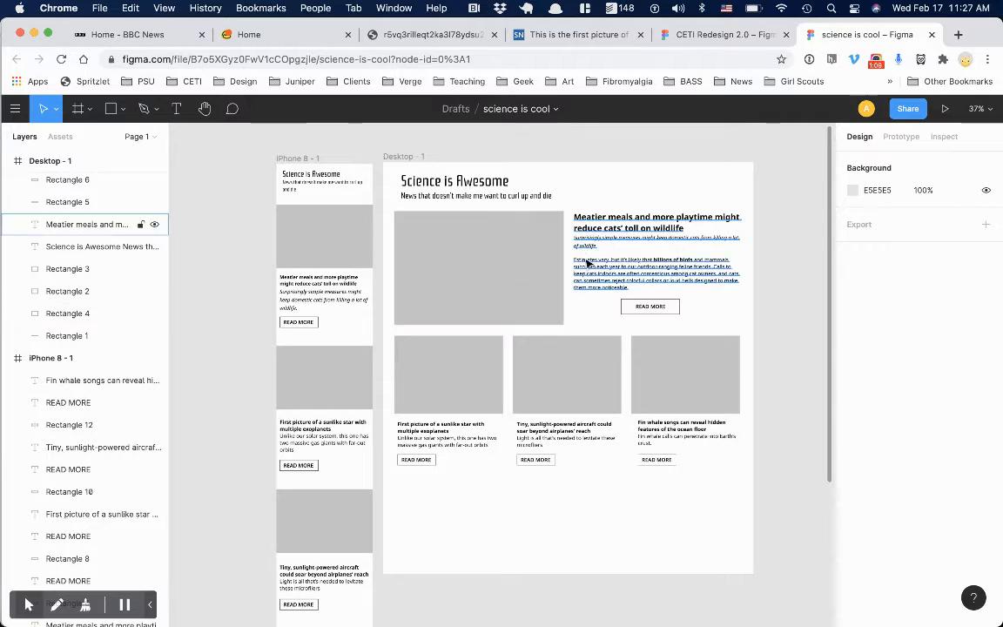
{"action": "scroll", "coordinate": [433, 325], "scroll_direction": "down", "scroll_amount": 2}
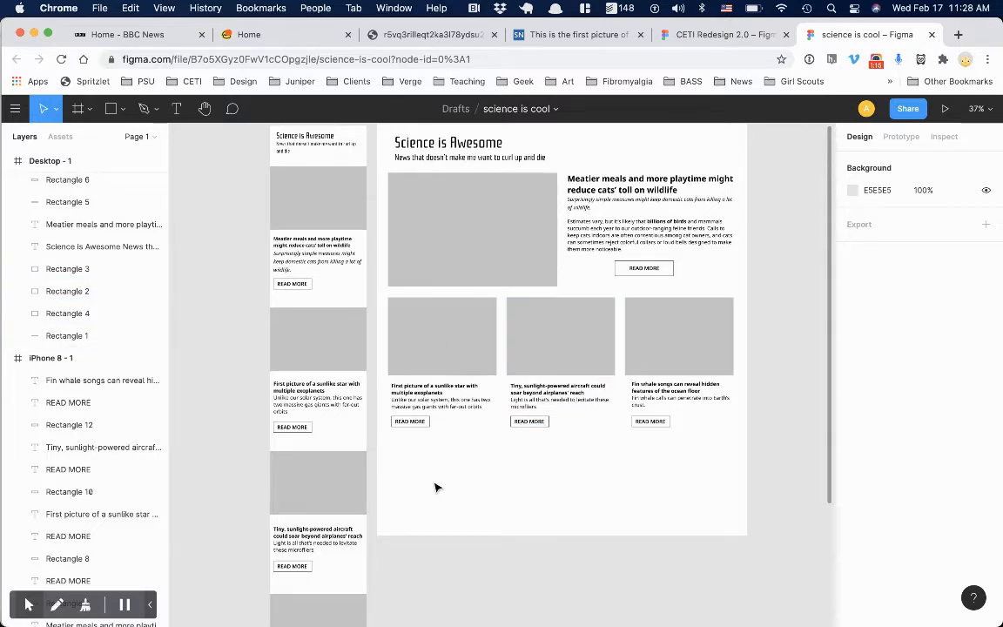
{"action": "scroll", "coordinate": [437, 488], "scroll_direction": "down", "scroll_amount": 5}
{"action": "scroll", "coordinate": [437, 488], "scroll_direction": "up", "scroll_amount": 5}
{"action": "scroll", "coordinate": [437, 487], "scroll_direction": "up", "scroll_amount": 2}
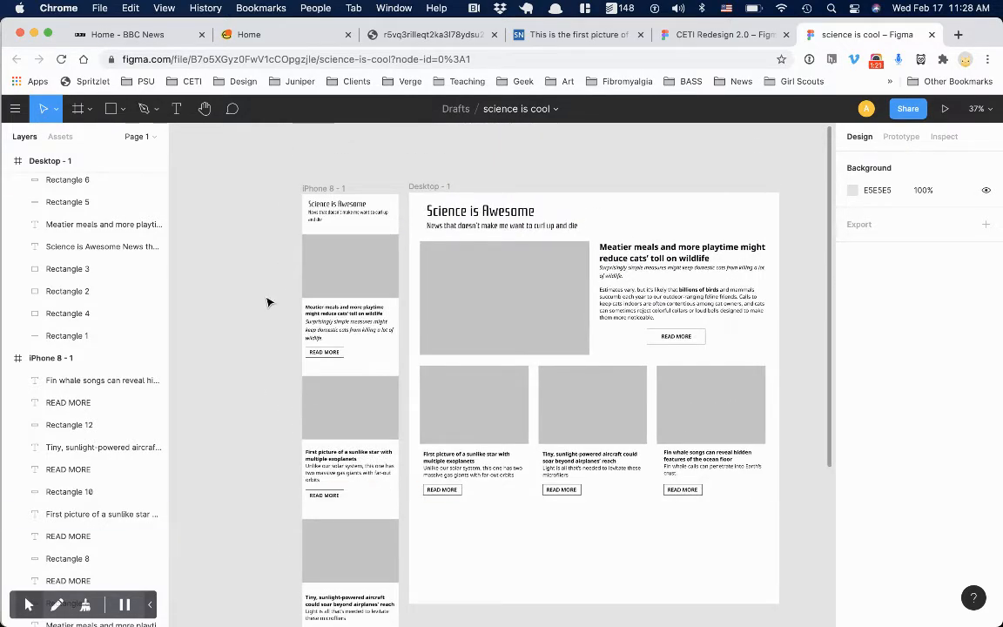
- Collapse both frames in the layer list and rename the desktop frame as "Desktop - wire"
{"action": "left_click", "coordinate": [7, 161]}
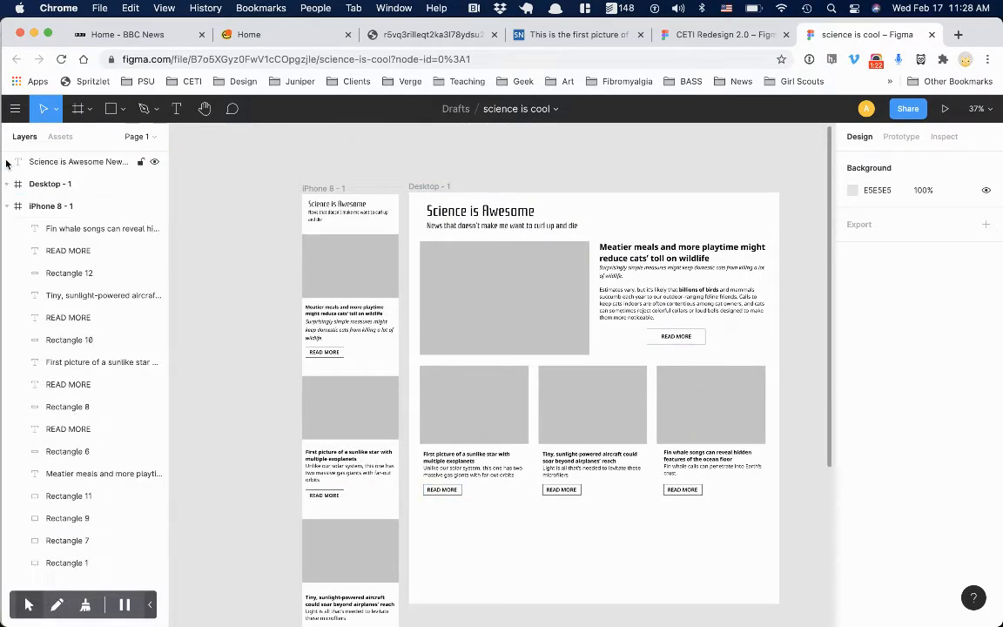
{"action": "left_click", "coordinate": [5, 206]}
{"action": "double_click", "coordinate": [55, 184]}
{"action": "left_click", "coordinate": [71, 185]}
{"action": "type", "text": "wire"}
{"action": "key", "text": "Return"}
- Rename the iPhone 8 frame as "Mobile-wire"
{"action": "left_click", "coordinate": [44, 206]}
{"action": "double_click", "coordinate": [50, 208]}
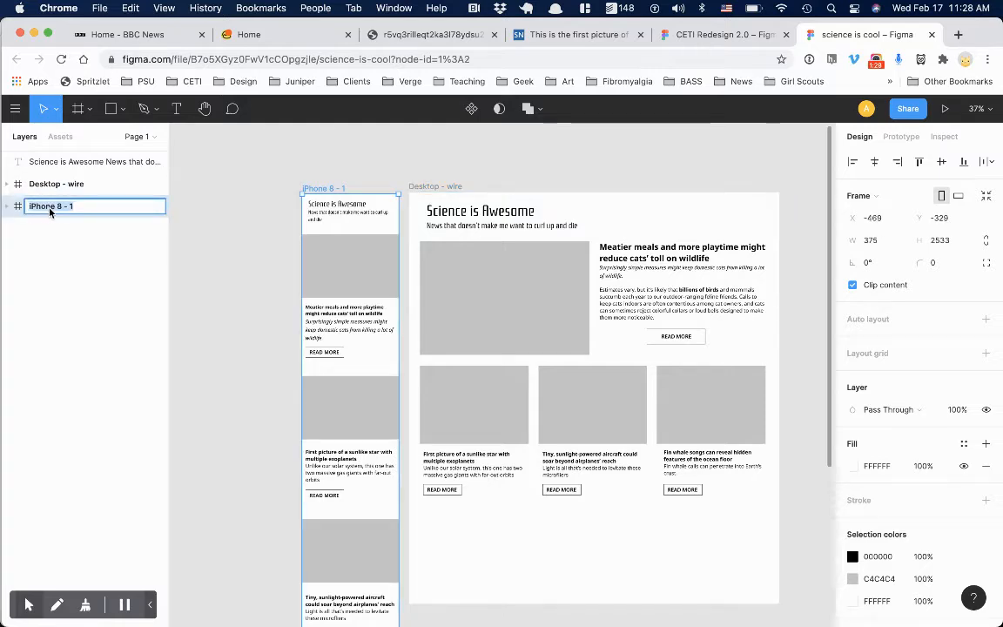
{"action": "type", "text": "Mobile-wire"}
{"action": "key", "text": "Return"}
{"action": "left_click", "coordinate": [48, 186]}
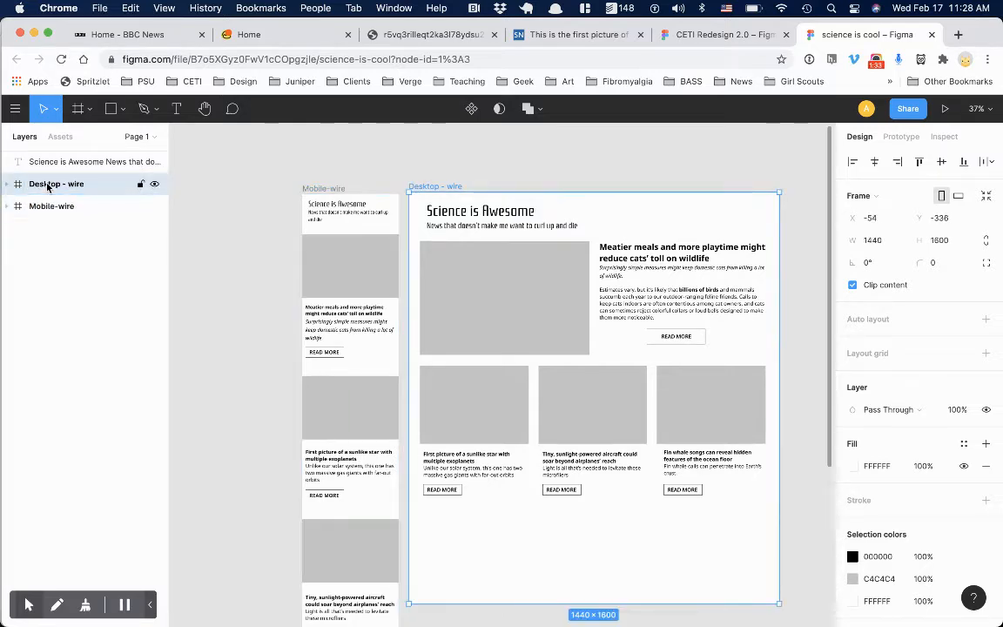
{"action": "right_click", "coordinate": [48, 187]}
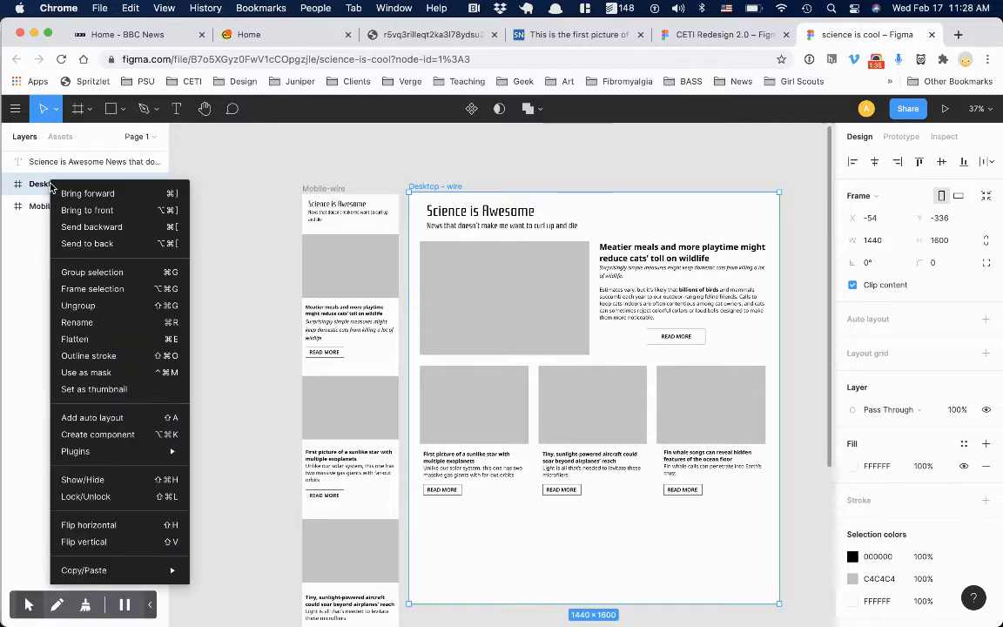
{"action": "mouse_move", "coordinate": [92, 575]}
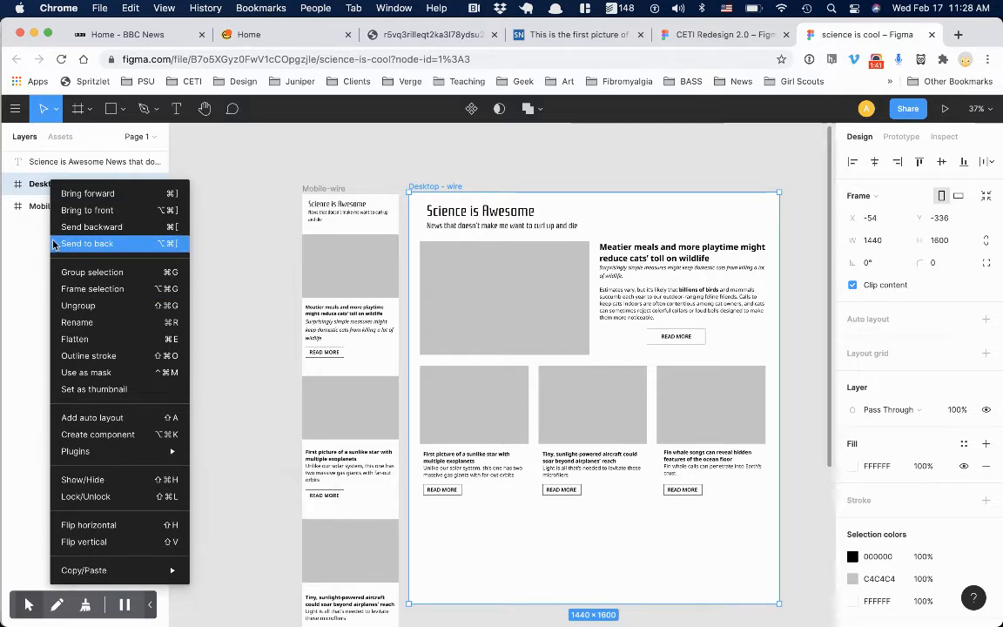
{"action": "left_click", "coordinate": [28, 179]}
{"action": "right_click", "coordinate": [29, 193]}
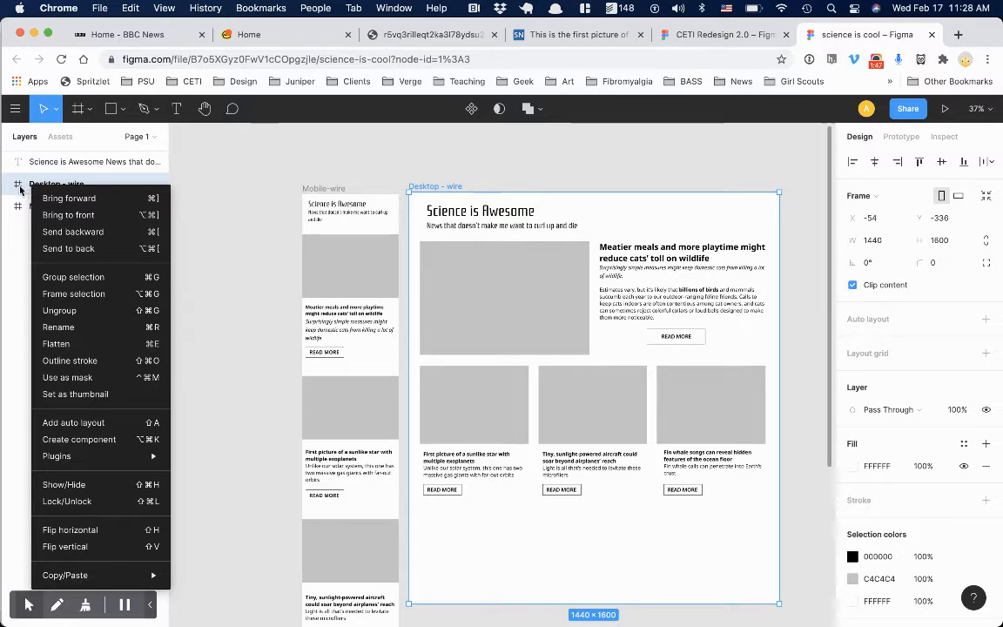
- Duplicate the "Desktop - wire" frame by copying and pasting it, and hide the pasted copy
{"action": "left_click", "coordinate": [56, 186]}
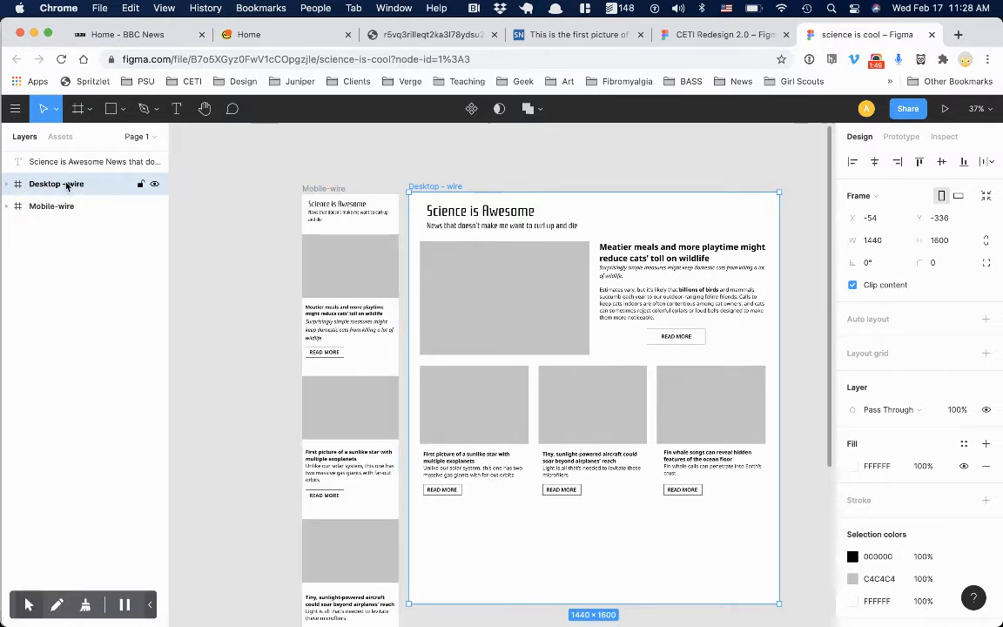
{"action": "key", "text": "super+v"}
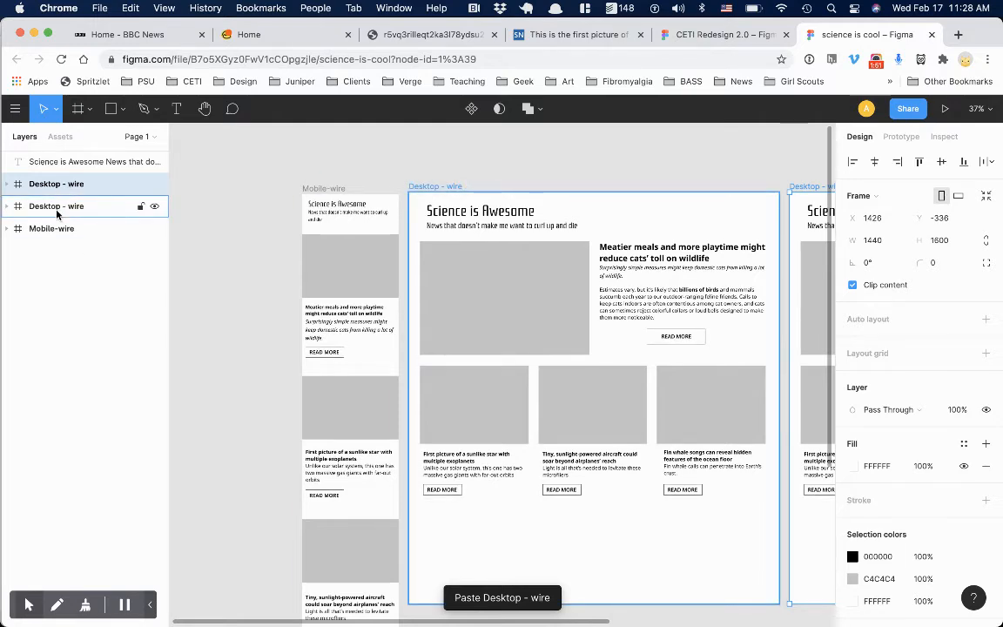
{"action": "left_click", "coordinate": [57, 207]}
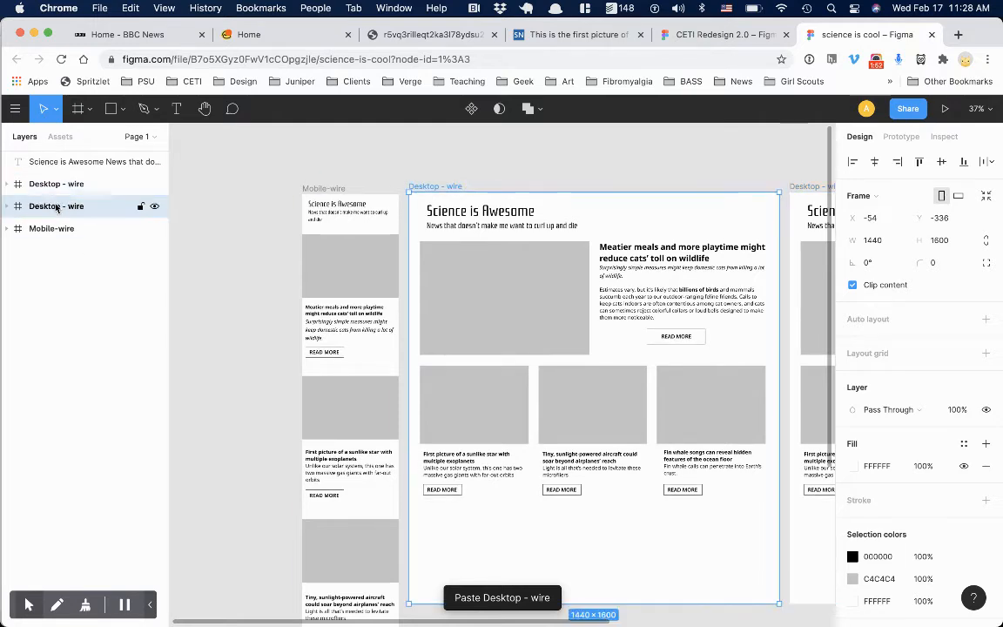
{"action": "left_click", "coordinate": [155, 184]}
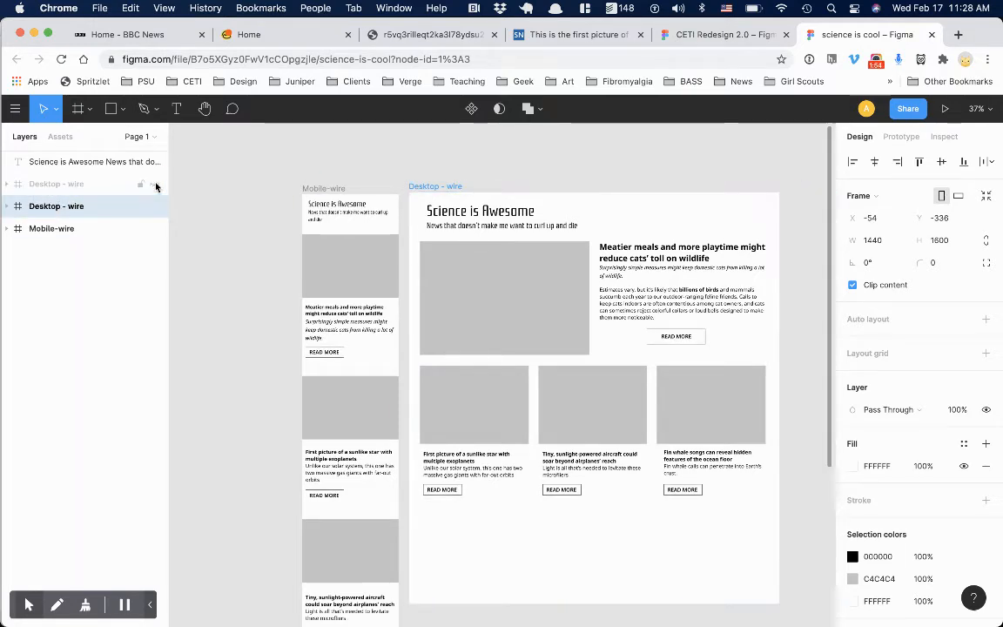
- Rename the original, still visible desktop frame as "Desktop - design comp"
{"action": "double_click", "coordinate": [78, 207]}
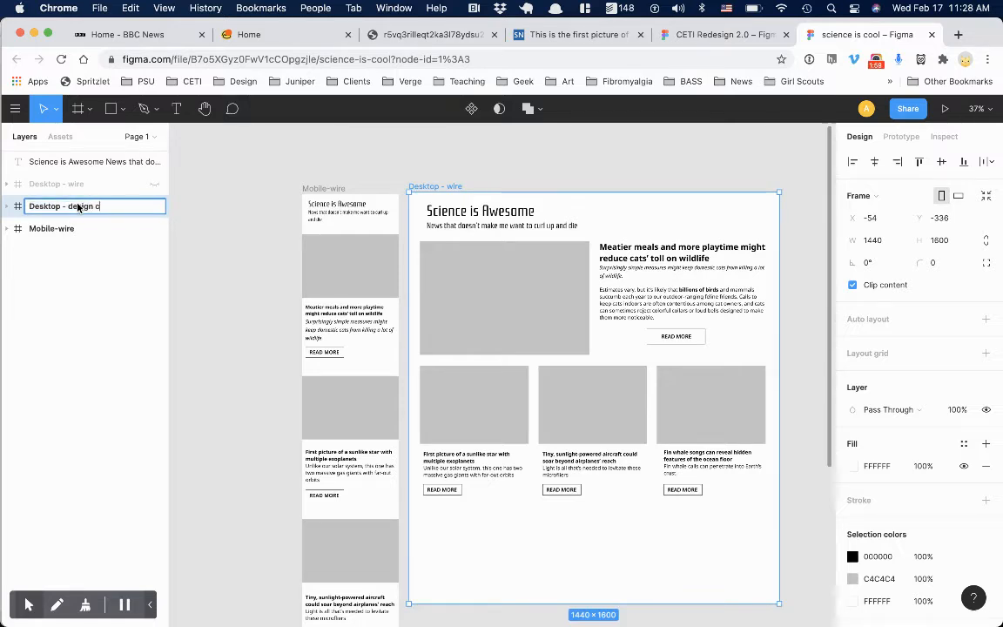
{"action": "key", "text": "Return"}
- Duplicate the "Mobile-wire" frame by copying and pasting it, and hide the pasted copy
{"action": "left_click", "coordinate": [52, 229]}
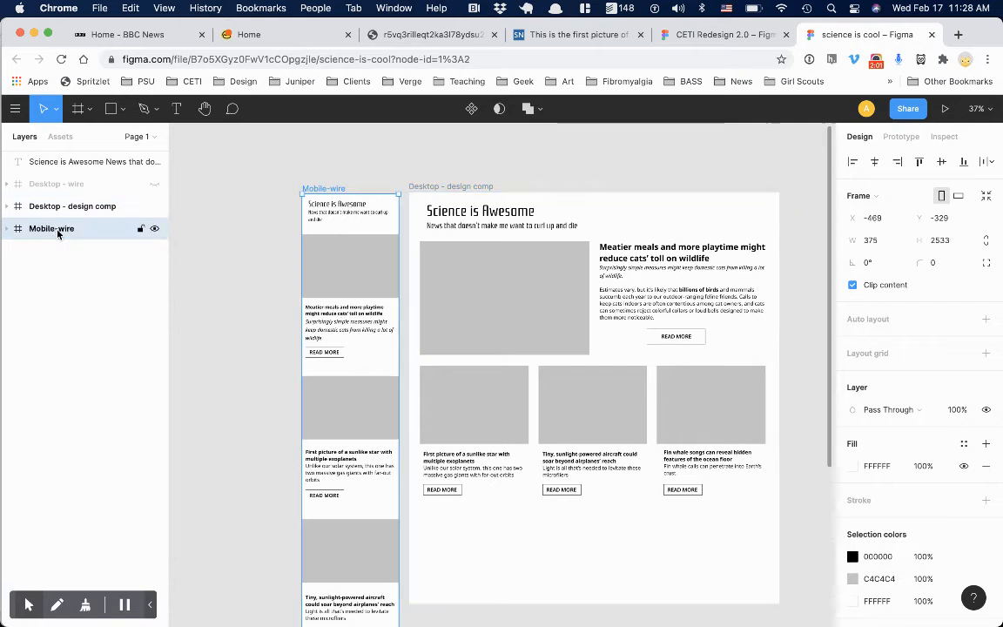
{"action": "key", "text": "super+v"}
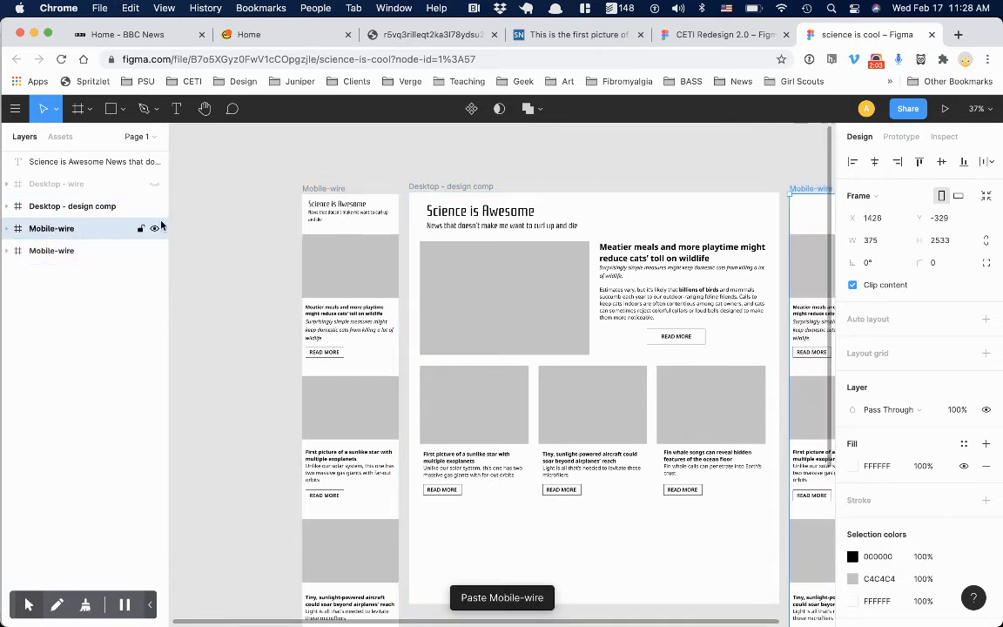
{"action": "left_click", "coordinate": [156, 231]}
- Rename the original, still visible mobile frame as "Mobile-design-comp"
{"action": "double_click", "coordinate": [66, 253]}
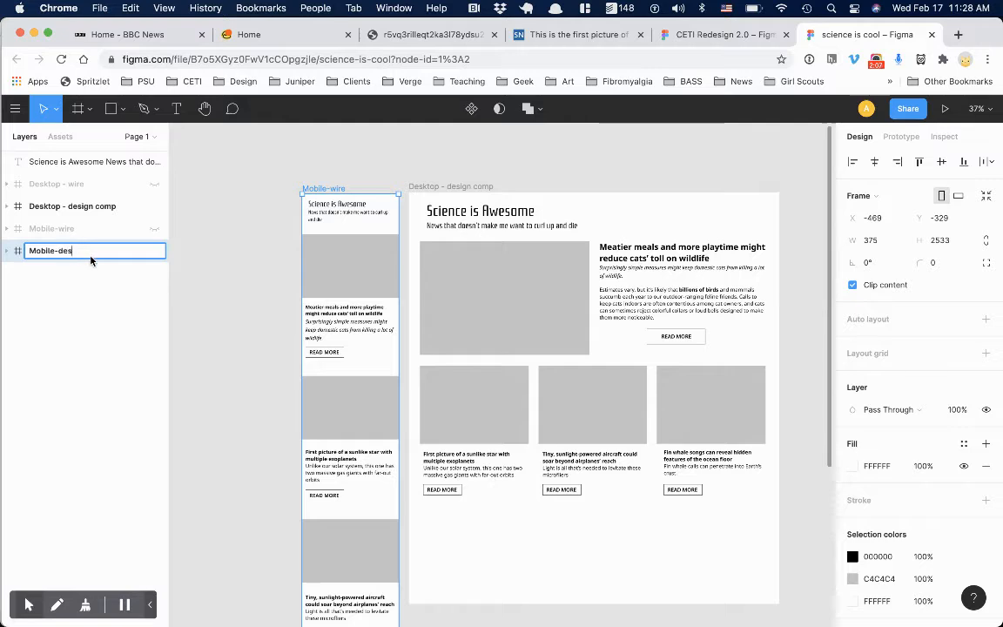
{"action": "type", "text": "Mobile-design-comp"}
{"action": "key", "text": "Return"}
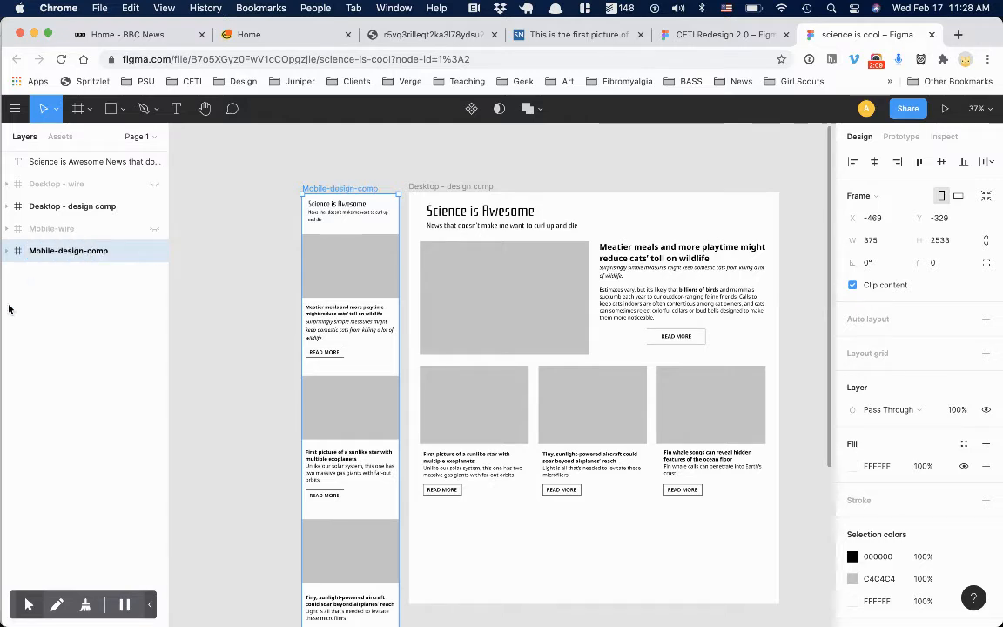
- Place the image jonthani_cat_feat.jpg into the large feature placeholder of the "Desktop - design comp" frame
{"action": "left_click", "coordinate": [87, 206]}
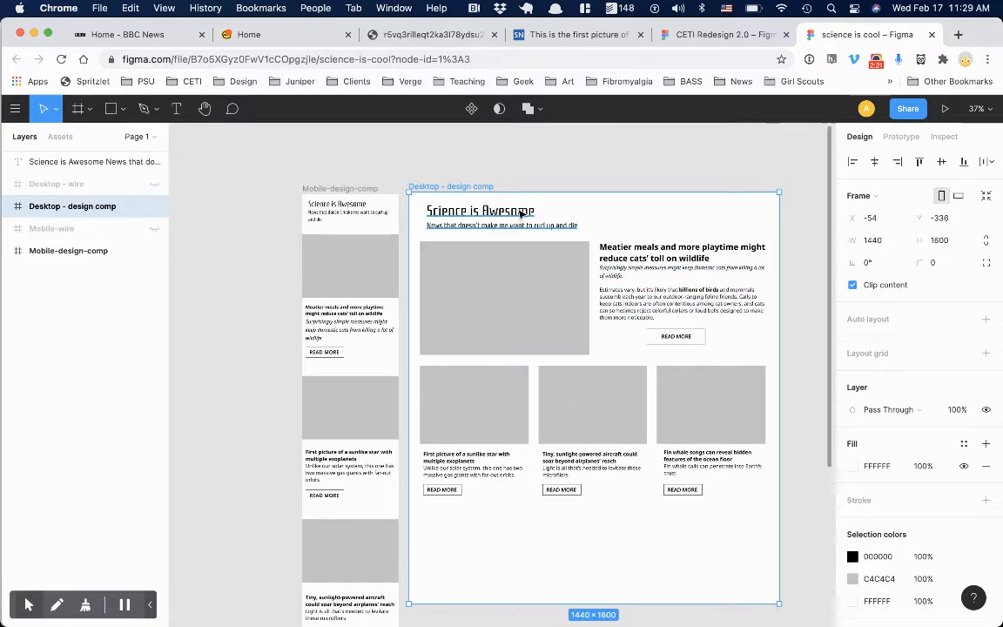
{"action": "left_click", "coordinate": [512, 282]}
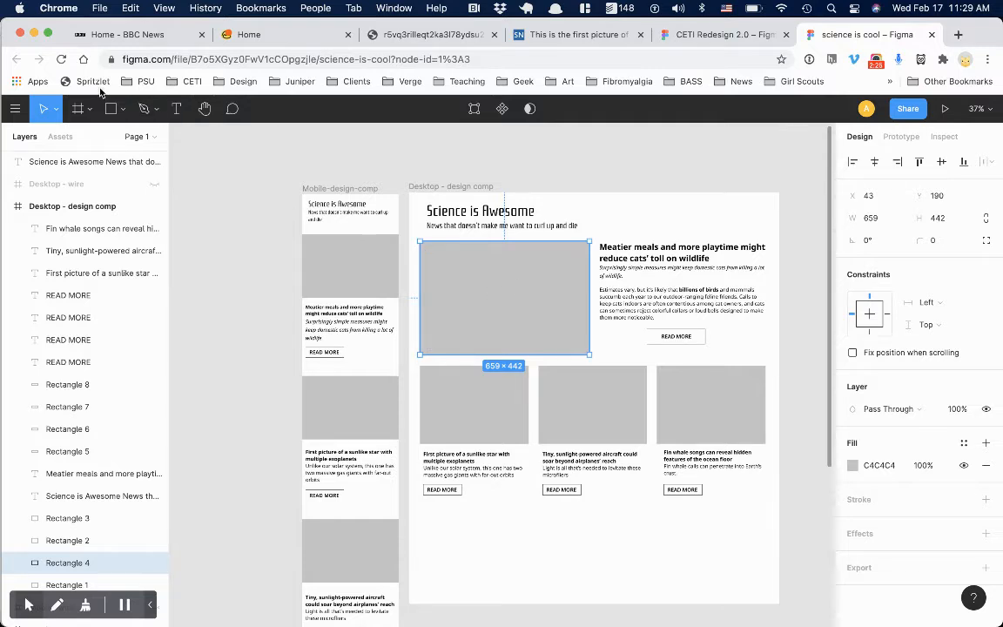
{"action": "left_click", "coordinate": [15, 109]}
{"action": "mouse_move", "coordinate": [130, 206]}
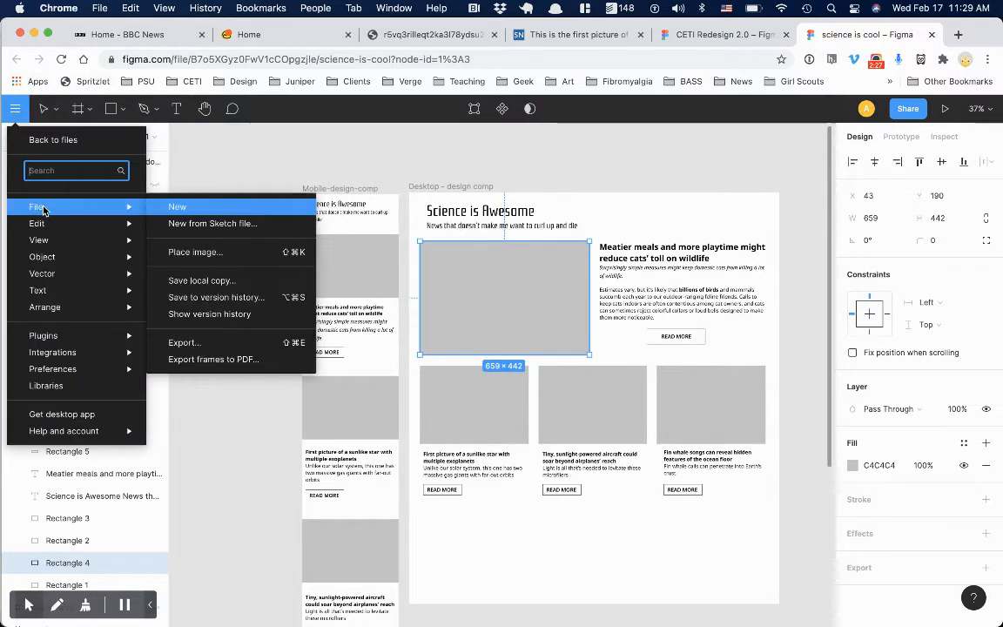
{"action": "left_click", "coordinate": [217, 253]}
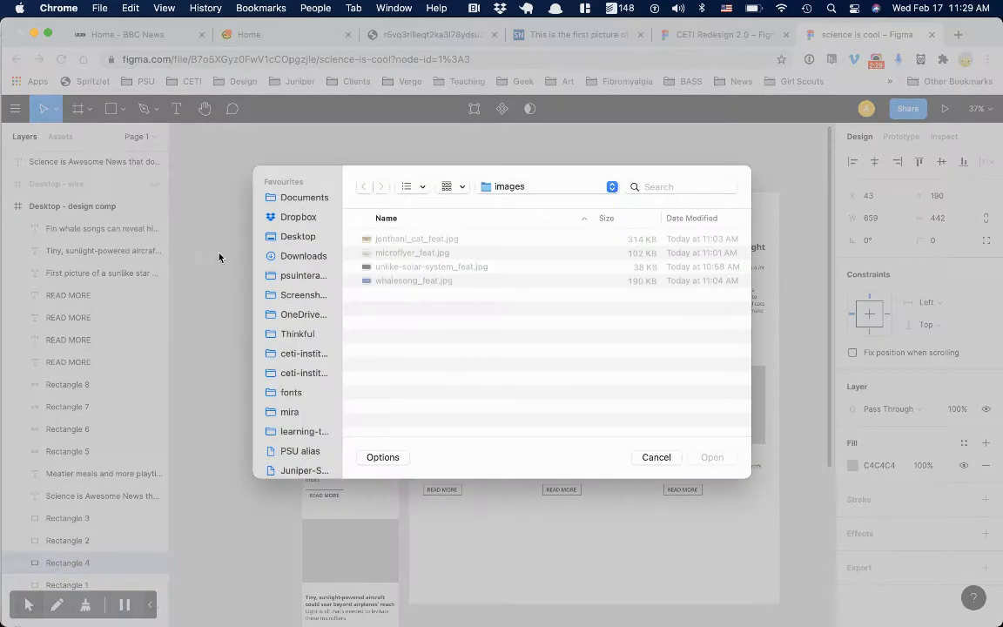
{"action": "double_click", "coordinate": [400, 216]}
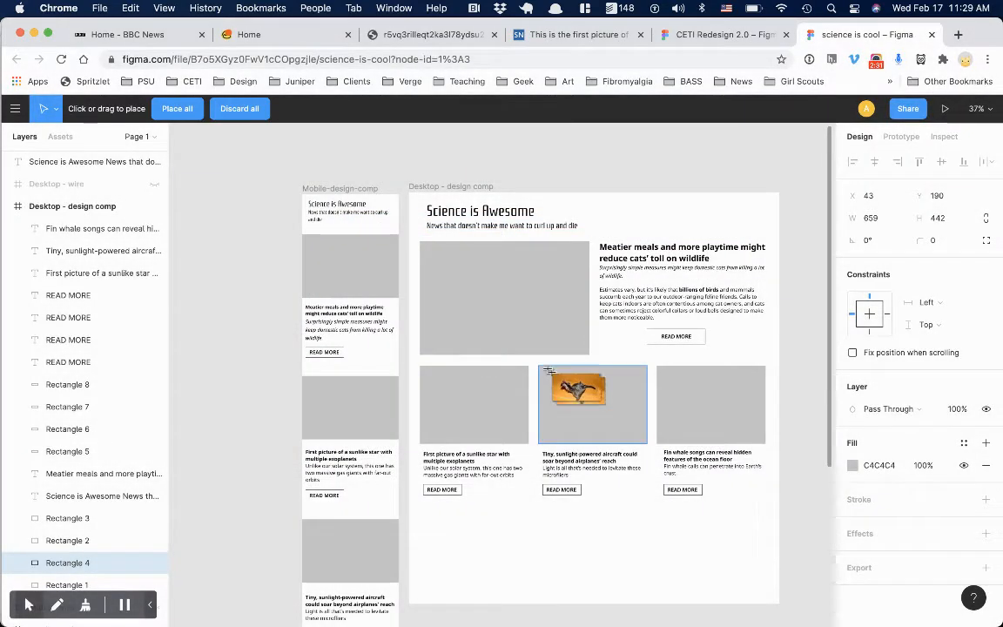
{"action": "left_click", "coordinate": [457, 261]}
- Place the image unlike-solar-system_feat.jpg into the desktop comp's placeholder above the "First picture of a sunlike star" story
{"action": "left_click", "coordinate": [454, 420]}
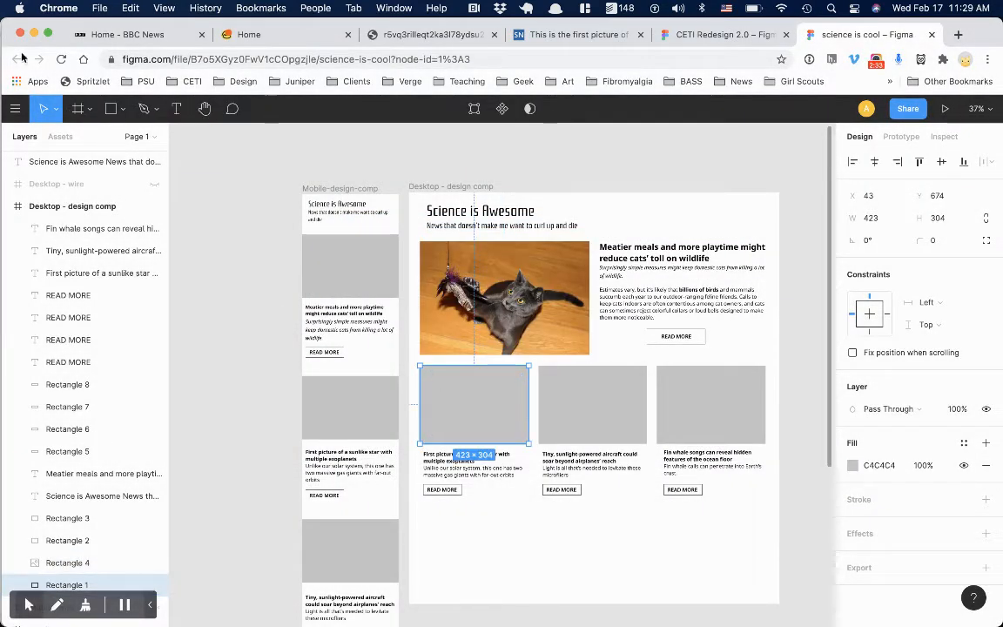
{"action": "left_click", "coordinate": [15, 108]}
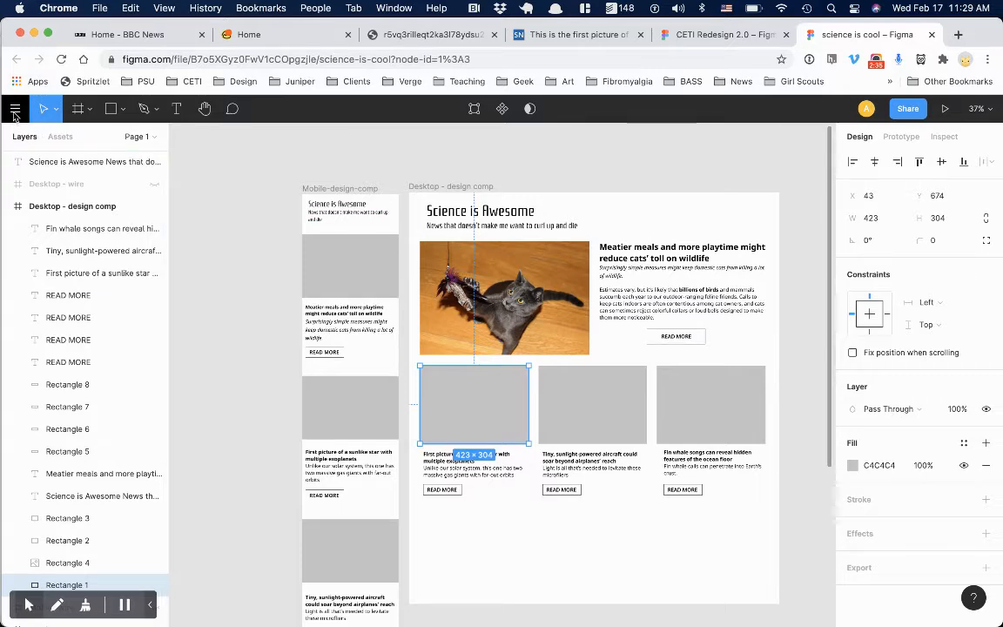
{"action": "mouse_move", "coordinate": [67, 210]}
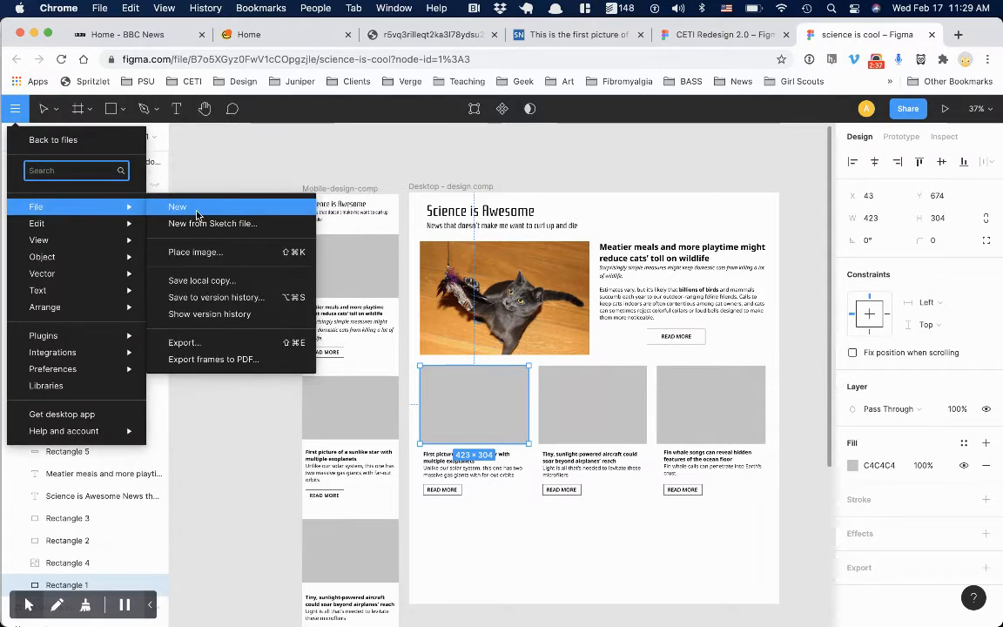
{"action": "left_click", "coordinate": [253, 252]}
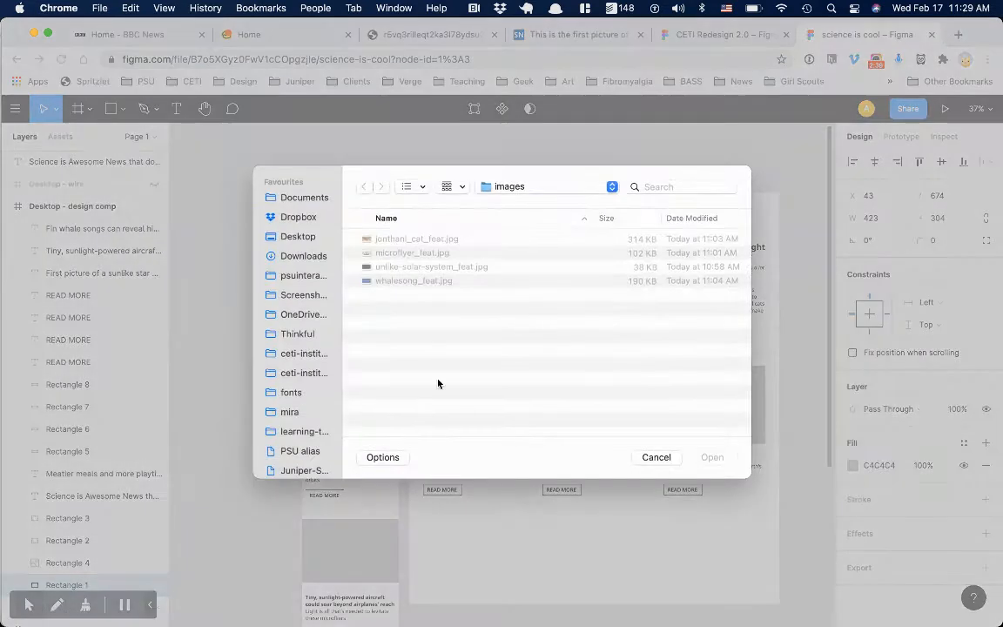
{"action": "double_click", "coordinate": [428, 267]}
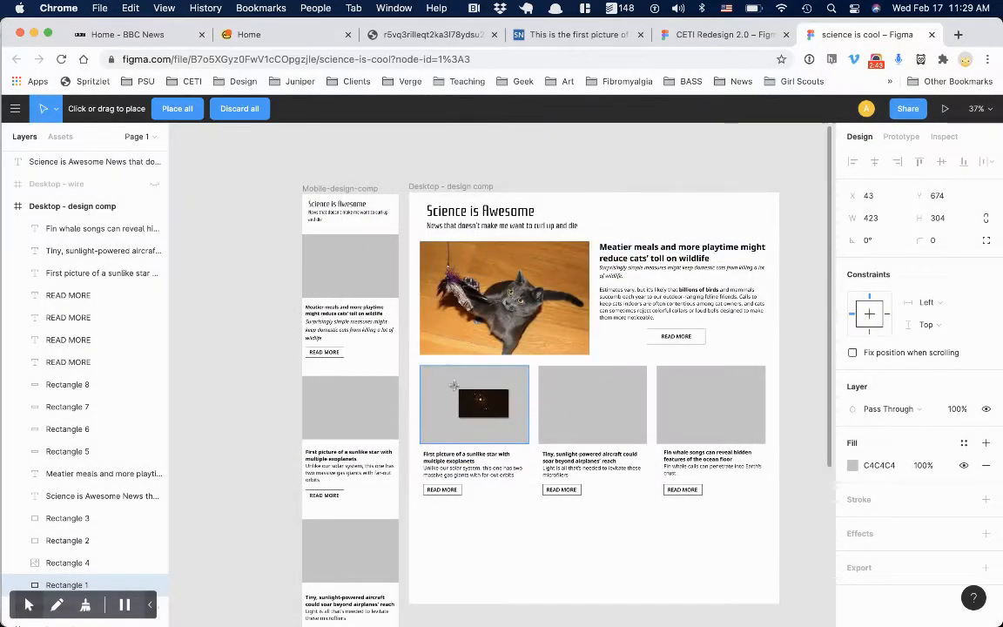
{"action": "left_click", "coordinate": [453, 385]}
- Place the image microflyer_feat.jpg into the desktop comp's placeholder above the "Tiny, sunlight-powered aircraft" story
{"action": "left_click", "coordinate": [607, 409]}
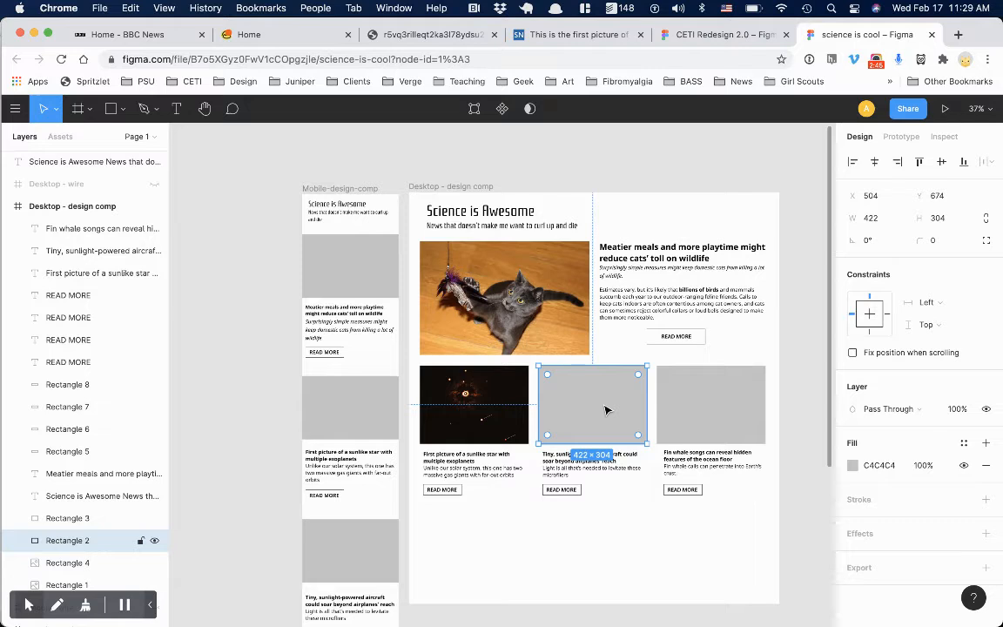
{"action": "key", "text": "shift+super+k"}
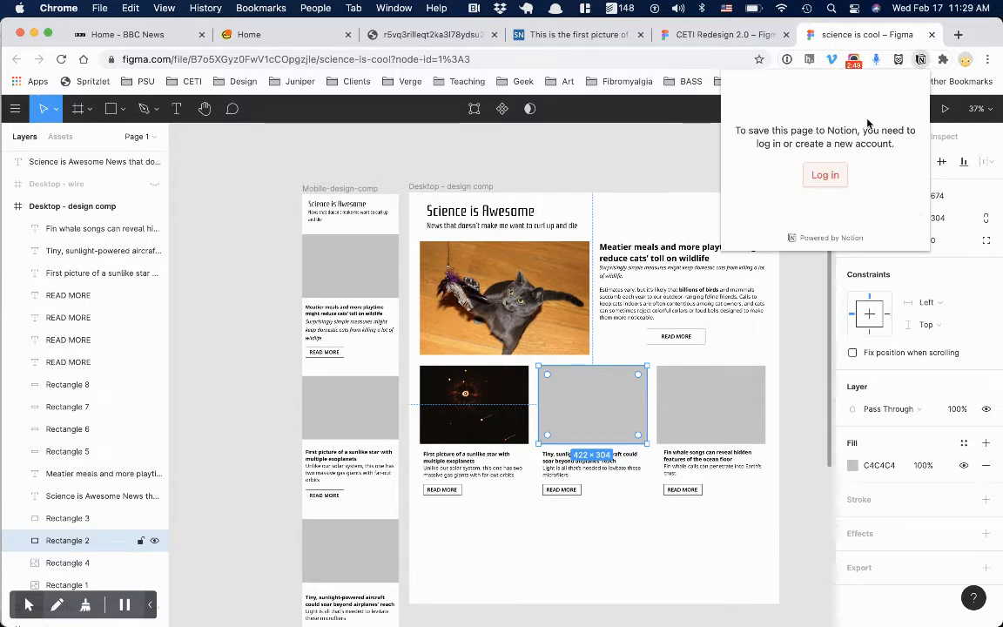
{"action": "left_click", "coordinate": [622, 161]}
{"action": "left_click", "coordinate": [15, 107]}
{"action": "mouse_move", "coordinate": [38, 207]}
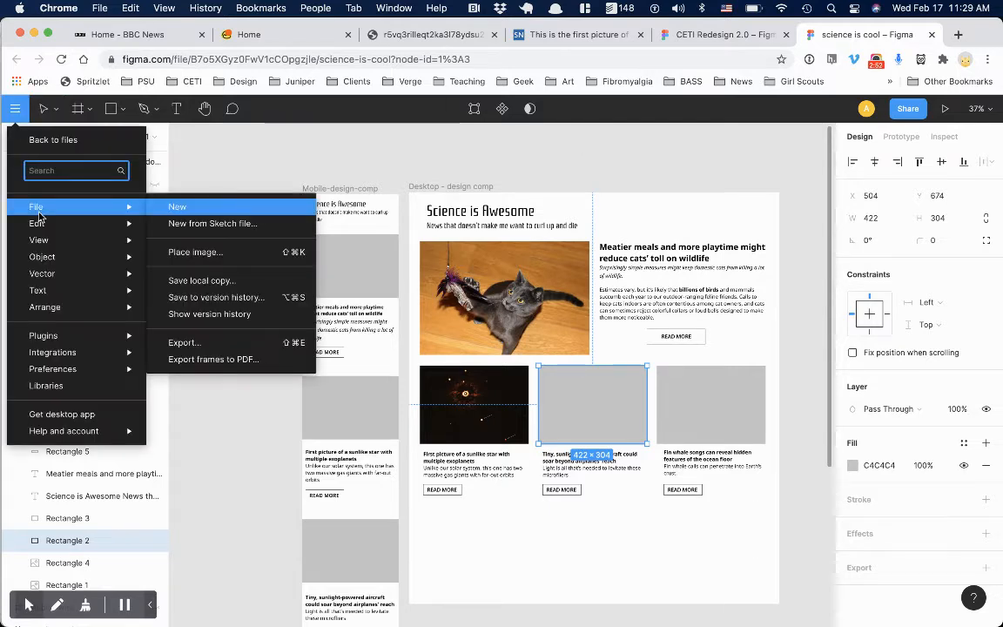
{"action": "left_click", "coordinate": [230, 255]}
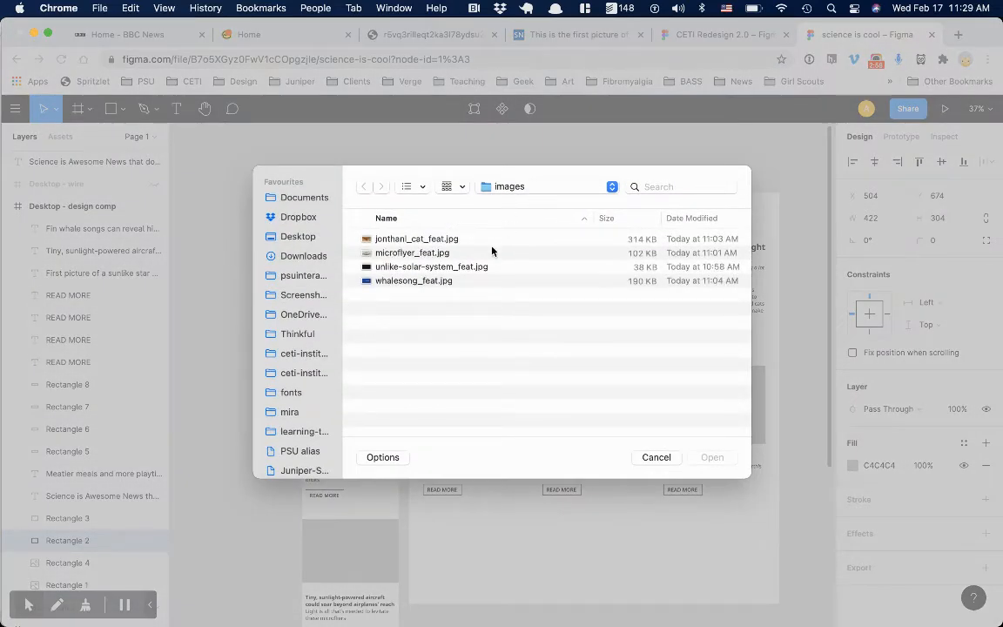
{"action": "double_click", "coordinate": [437, 254]}
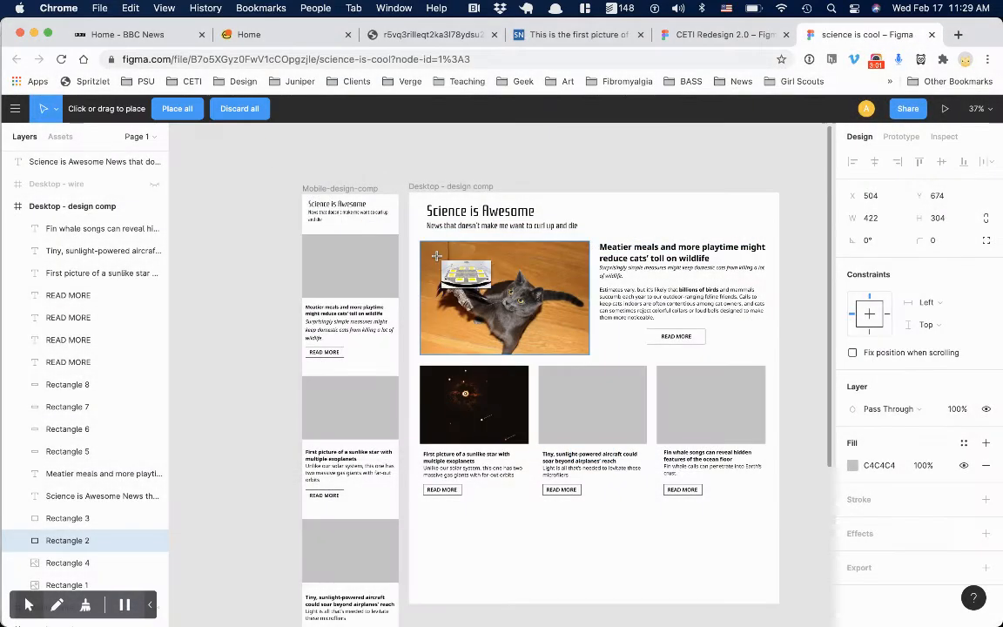
{"action": "left_click", "coordinate": [566, 398]}
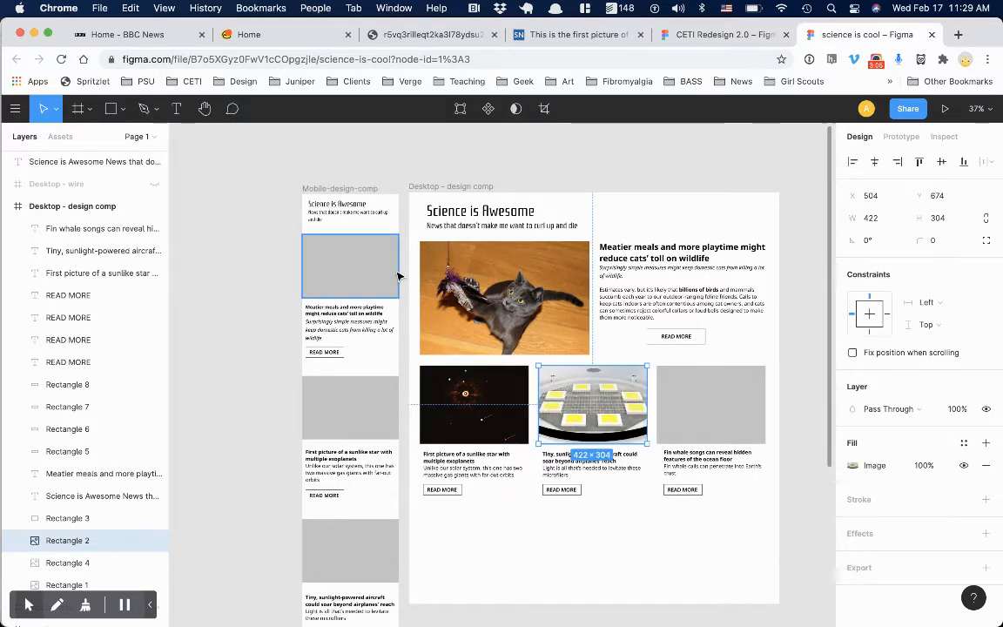
- Place the image whalesong_feat.jpg into the desktop comp's placeholder above the "Fin whale songs" story
{"action": "left_click", "coordinate": [14, 110]}
{"action": "mouse_move", "coordinate": [39, 206]}
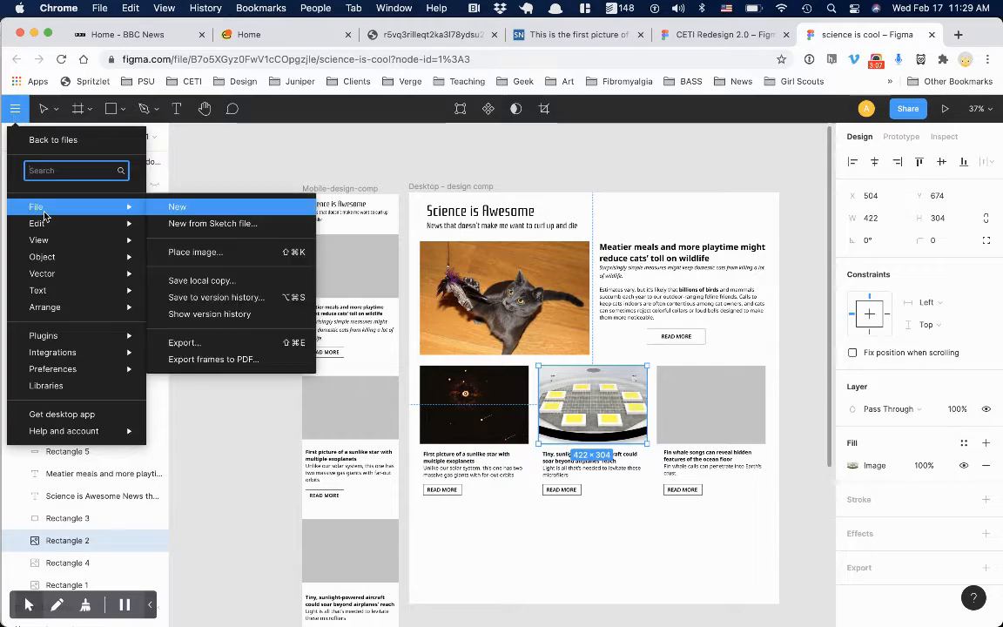
{"action": "left_click", "coordinate": [210, 256]}
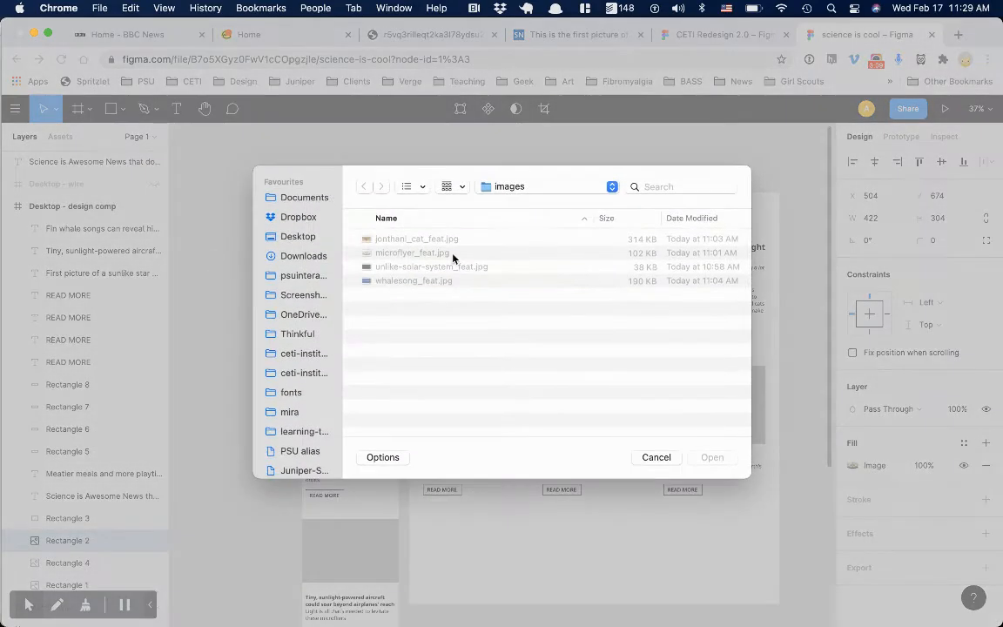
{"action": "double_click", "coordinate": [433, 282]}
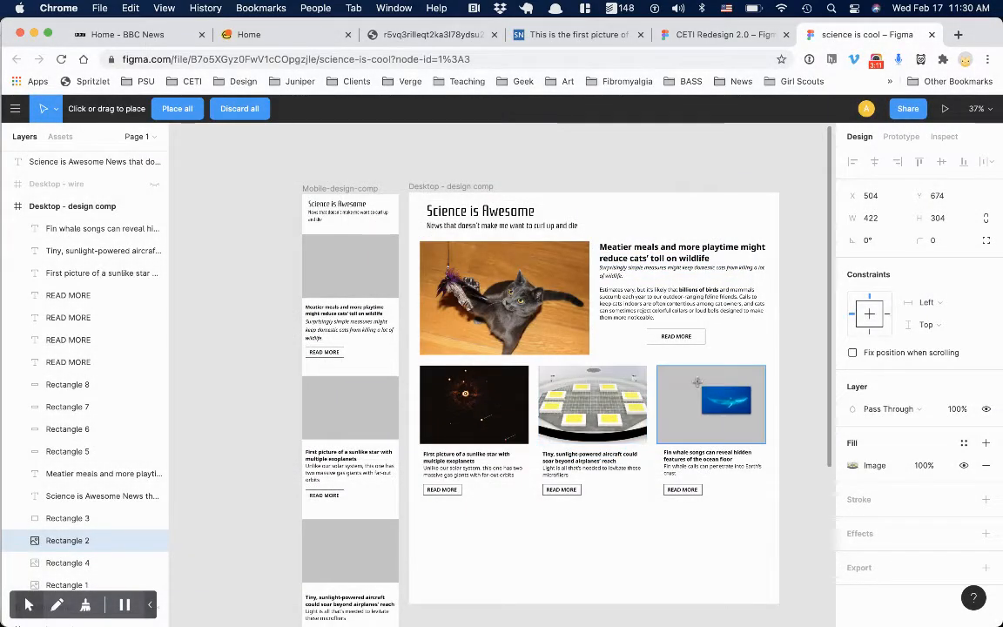
{"action": "left_click", "coordinate": [701, 385]}
- Place the image jonthani_cat_feat.jpg into the first placeholder of the "Mobile-design-comp" frame, above the "Meatier meals" story
{"action": "left_click", "coordinate": [349, 266]}
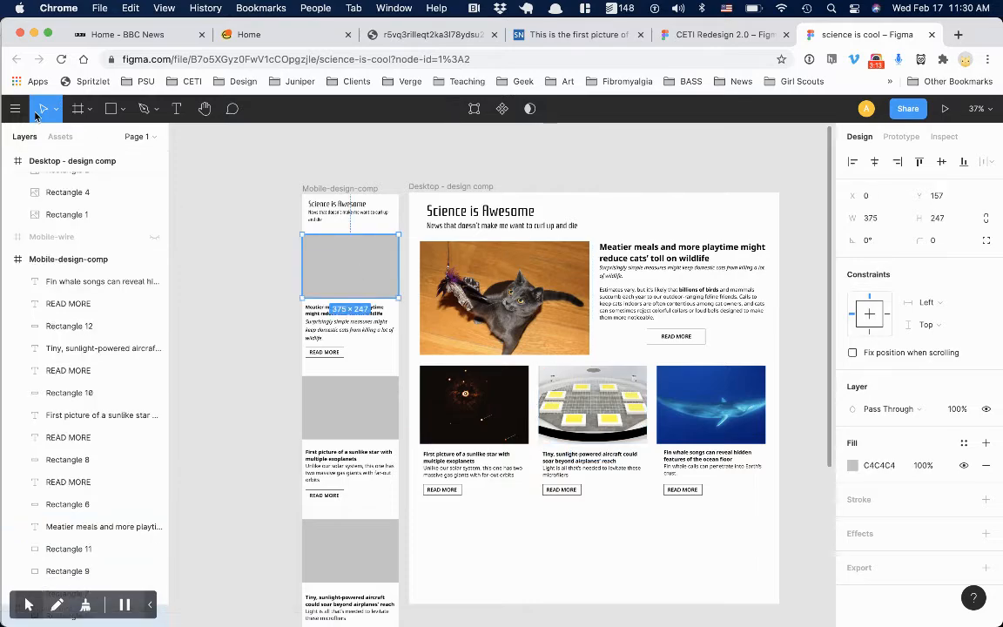
{"action": "left_click", "coordinate": [14, 107]}
{"action": "mouse_move", "coordinate": [43, 206]}
{"action": "left_click", "coordinate": [160, 223]}
{"action": "double_click", "coordinate": [440, 237]}
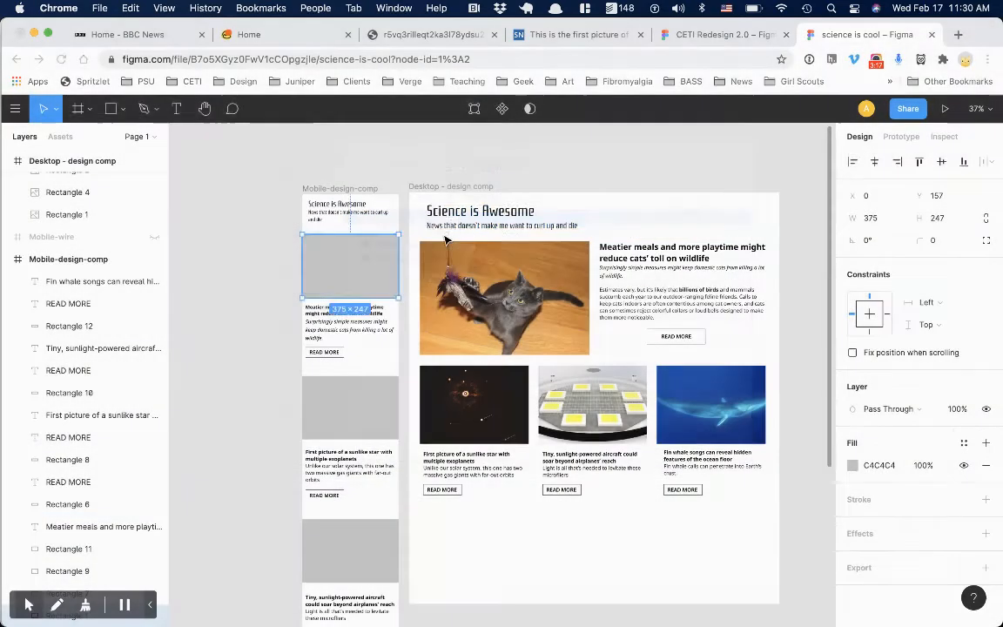
- Place the image unlike-solar-system_feat.jpg into the mobile comp's second placeholder, above the sunlike star story
{"action": "left_click", "coordinate": [348, 405]}
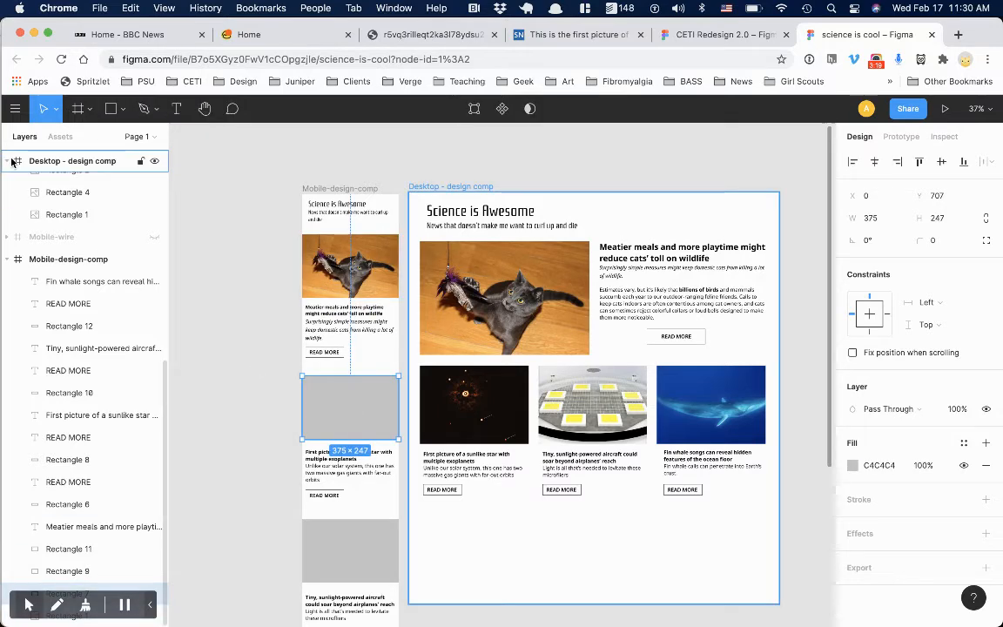
{"action": "left_click", "coordinate": [14, 108]}
{"action": "mouse_move", "coordinate": [65, 210]}
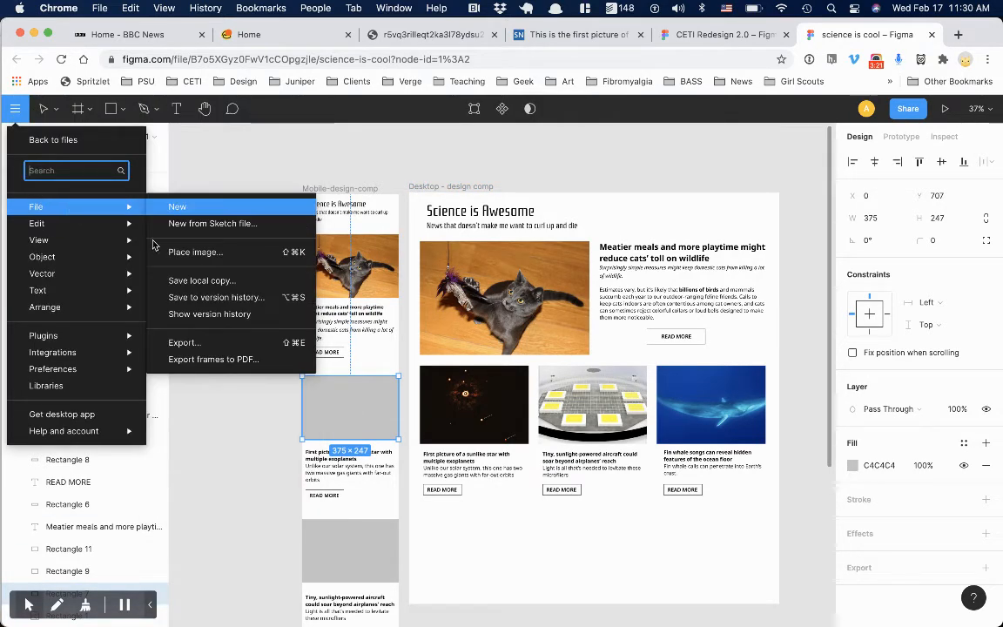
{"action": "left_click", "coordinate": [179, 252]}
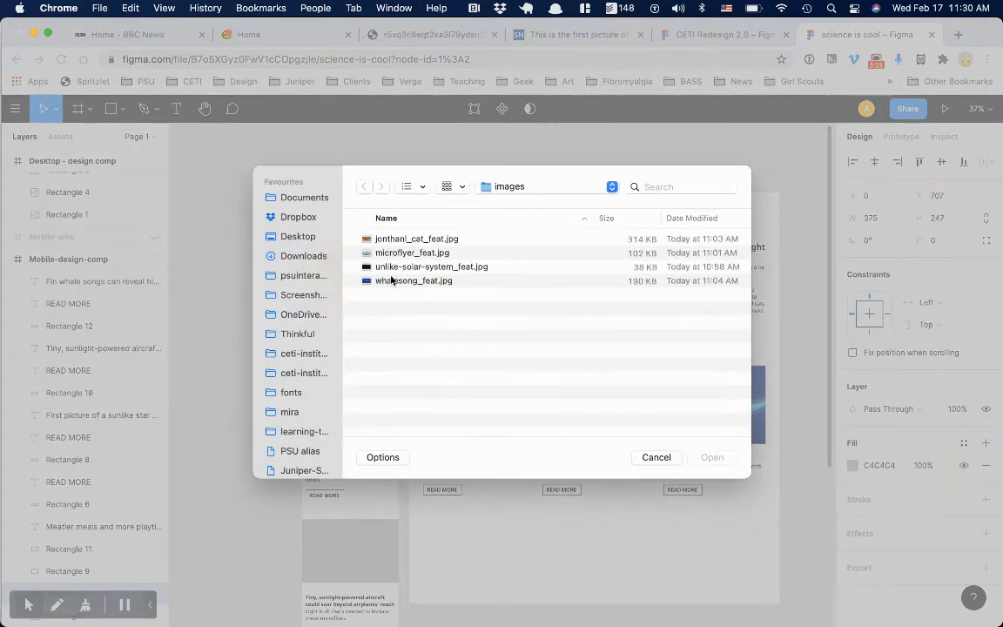
{"action": "double_click", "coordinate": [429, 266]}
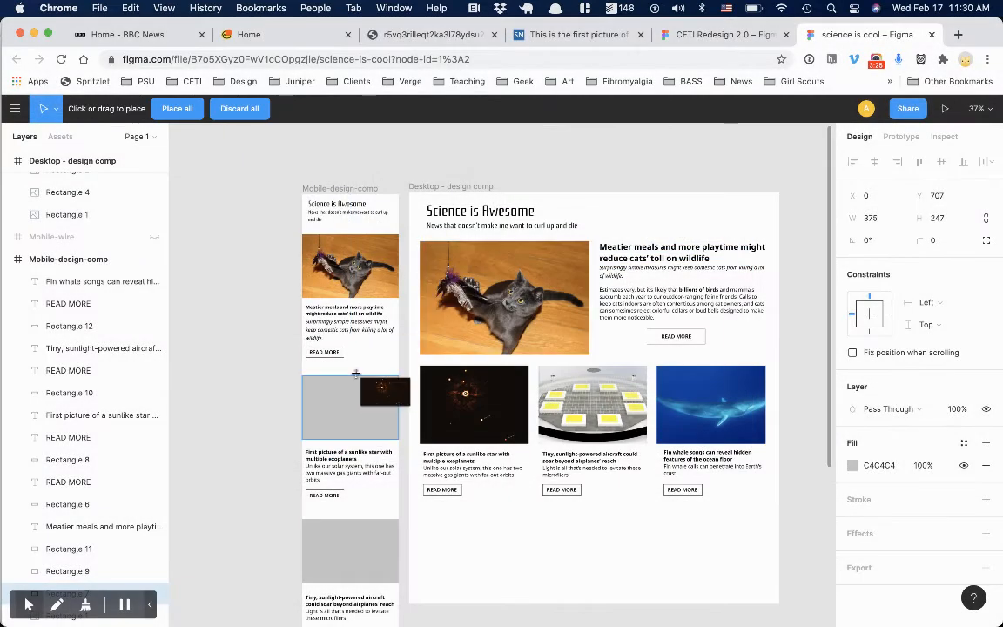
{"action": "left_click", "coordinate": [336, 404]}
- Place the image microflyer_feat.jpg into the mobile comp's third placeholder, above the sunlight-powered aircraft story
{"action": "left_click", "coordinate": [15, 108]}
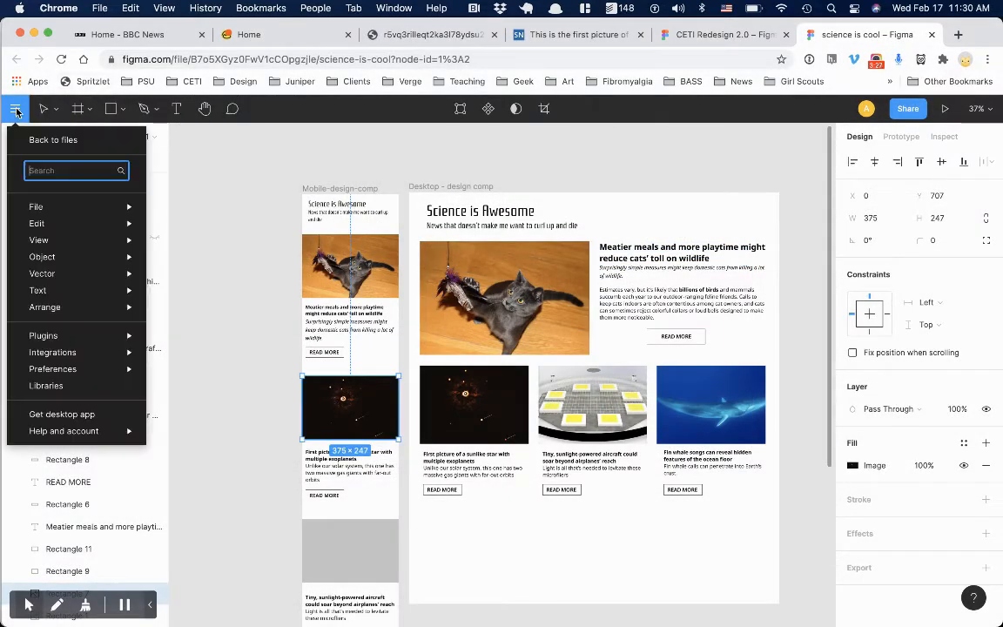
{"action": "mouse_move", "coordinate": [68, 210]}
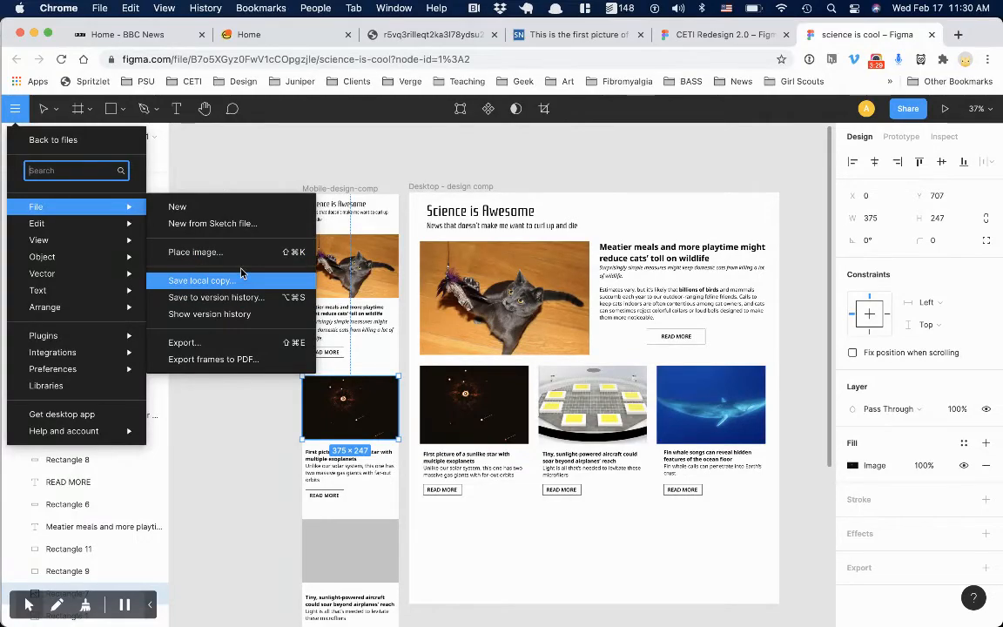
{"action": "left_click", "coordinate": [220, 251]}
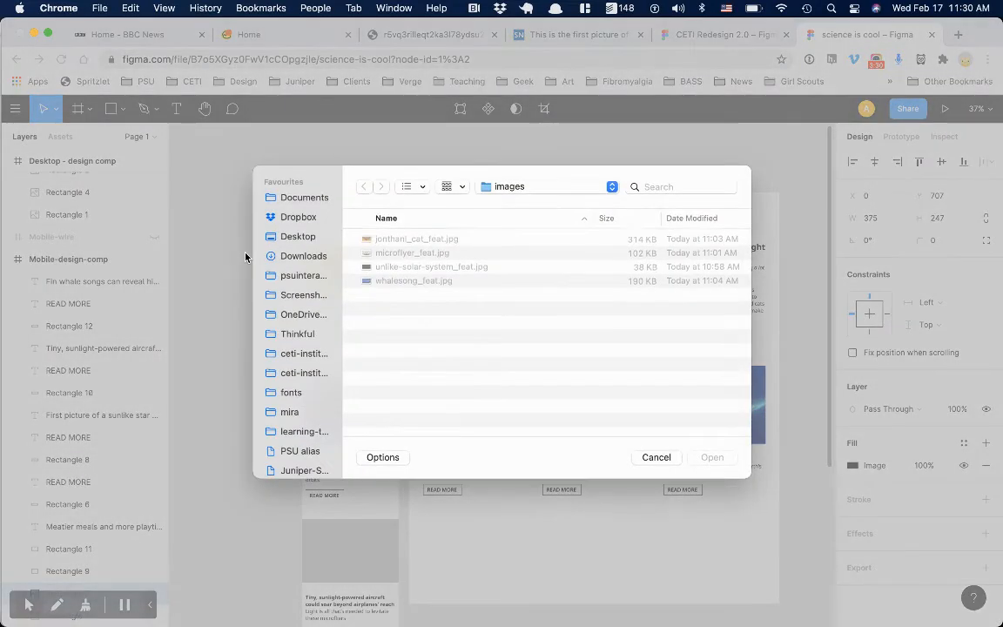
{"action": "double_click", "coordinate": [431, 257]}
{"action": "left_click", "coordinate": [346, 544]}
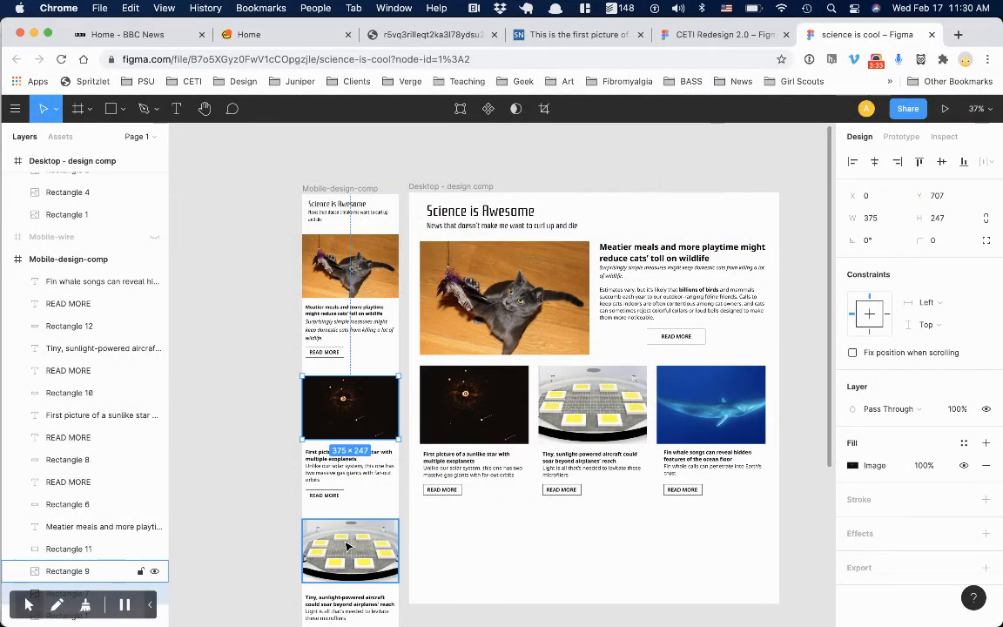
- Place the image whalesong_feat.jpg into the mobile comp's last placeholder, above the fin whale story
{"action": "scroll", "coordinate": [346, 540], "scroll_direction": "down", "scroll_amount": 5}
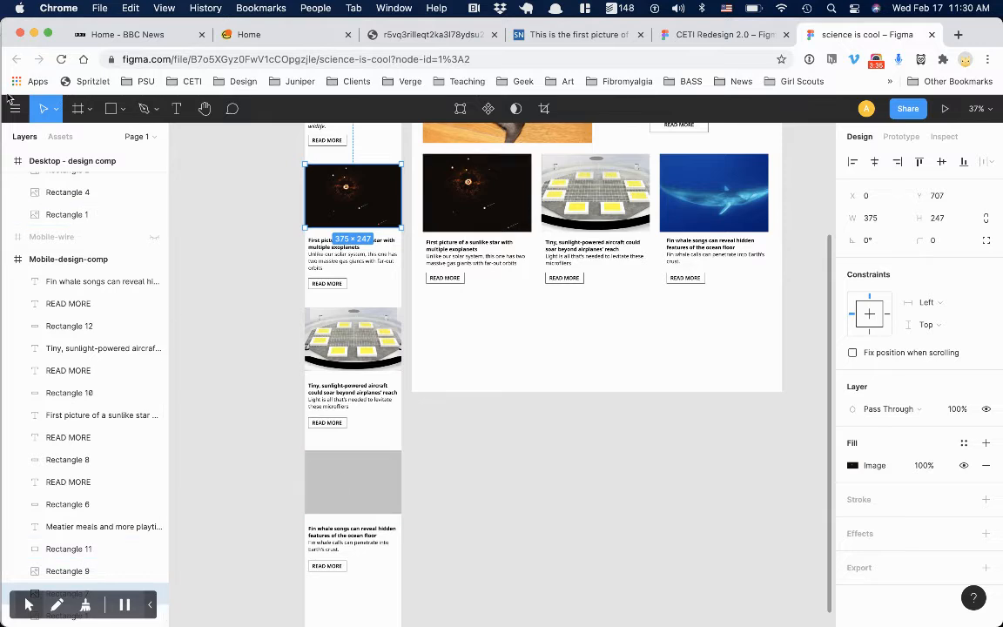
{"action": "left_click", "coordinate": [15, 108]}
{"action": "mouse_move", "coordinate": [79, 206]}
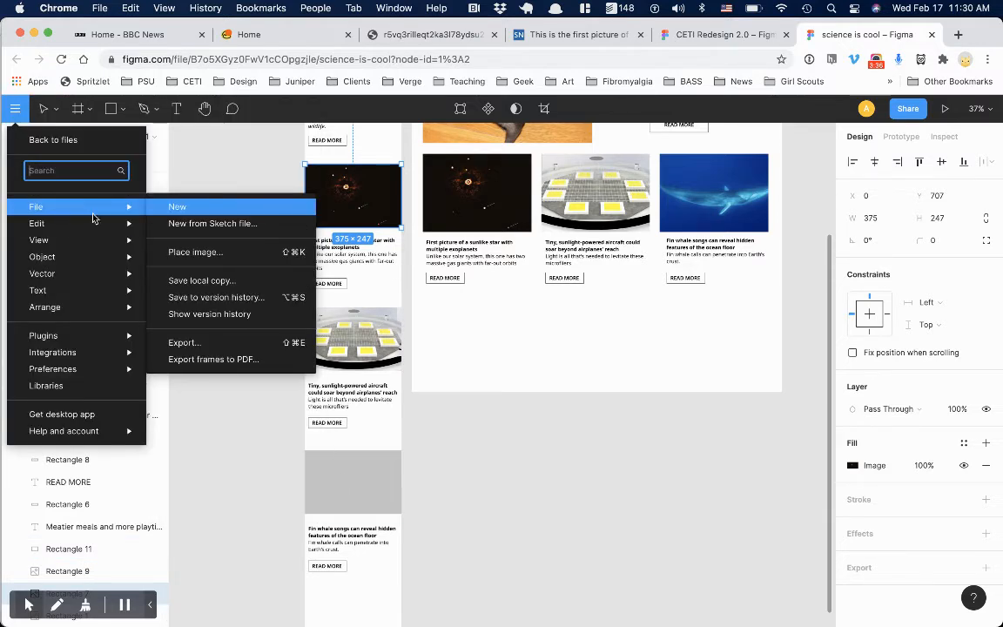
{"action": "left_click", "coordinate": [210, 252]}
{"action": "double_click", "coordinate": [405, 282]}
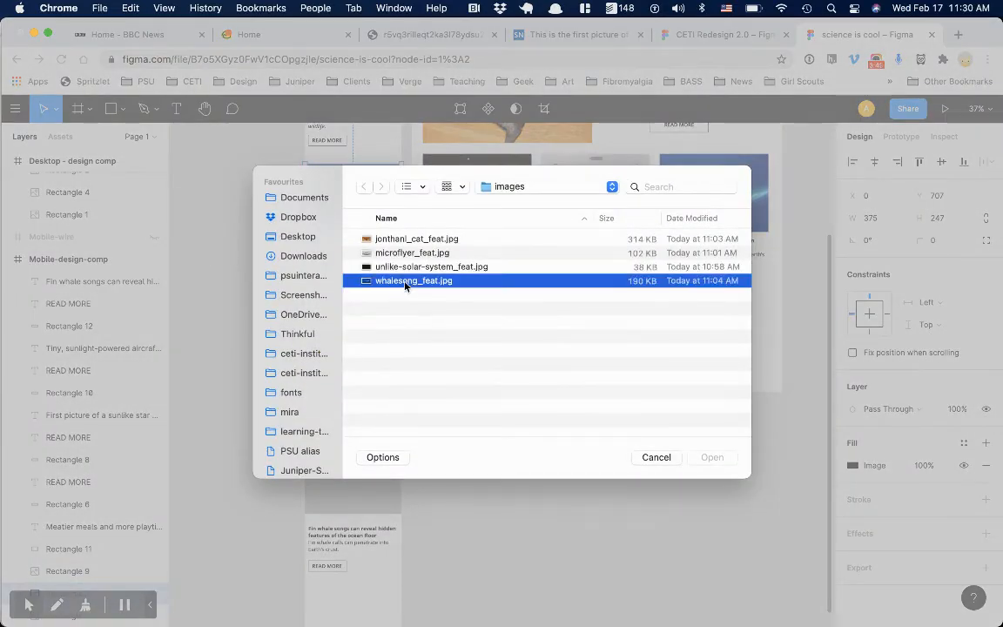
{"action": "left_click", "coordinate": [359, 455]}
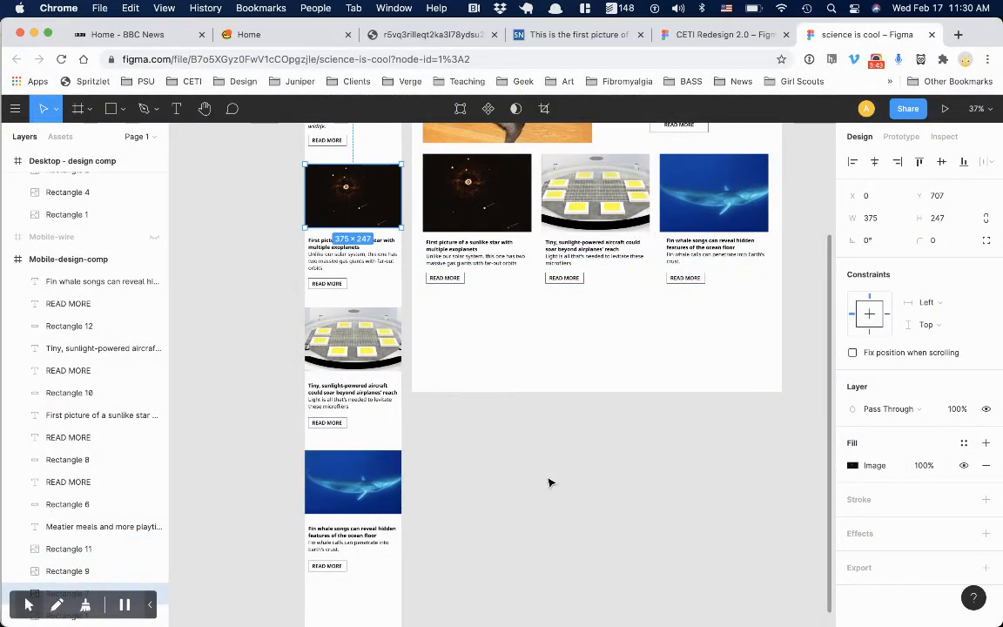
- Review the layout of both design comps, inspecting the desktop feature text, the cat image, and the whale image with its story text
{"action": "scroll", "coordinate": [548, 481], "scroll_direction": "up", "scroll_amount": 4}
{"action": "scroll", "coordinate": [549, 480], "scroll_direction": "up", "scroll_amount": 5}
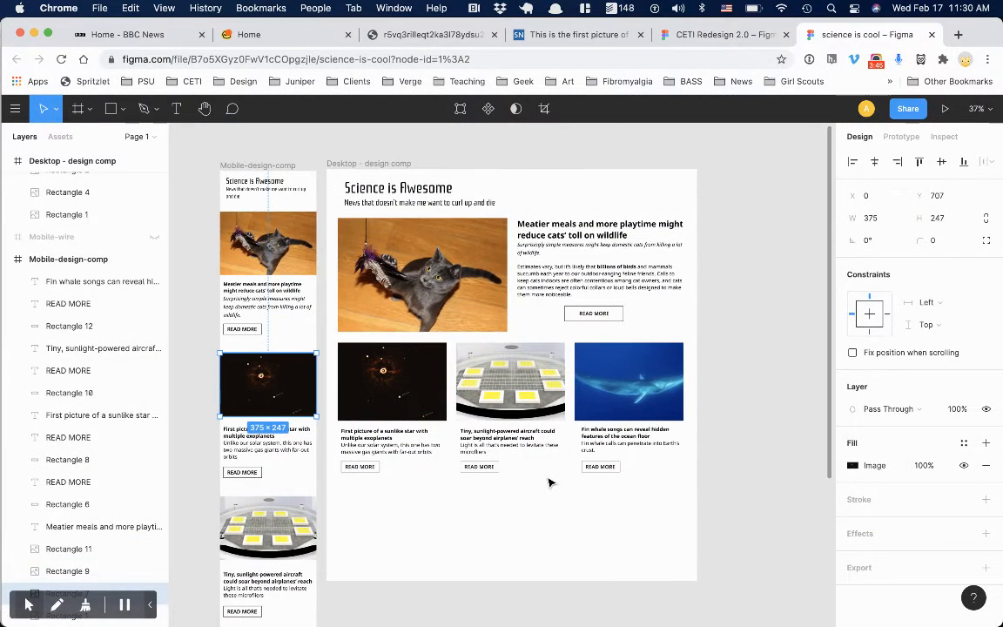
{"action": "key", "text": "Escape"}
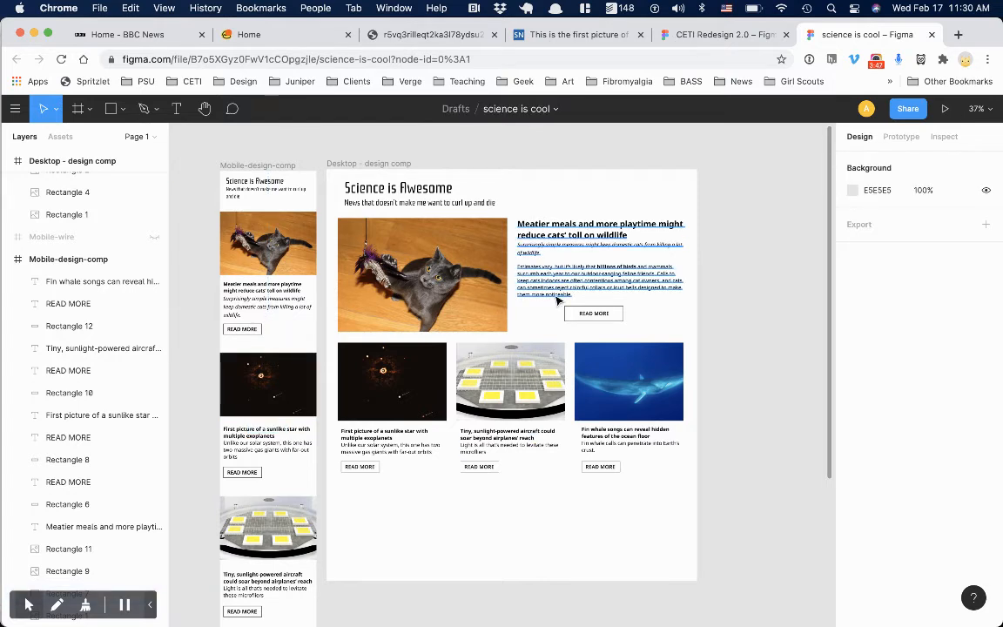
{"action": "left_click", "coordinate": [558, 300]}
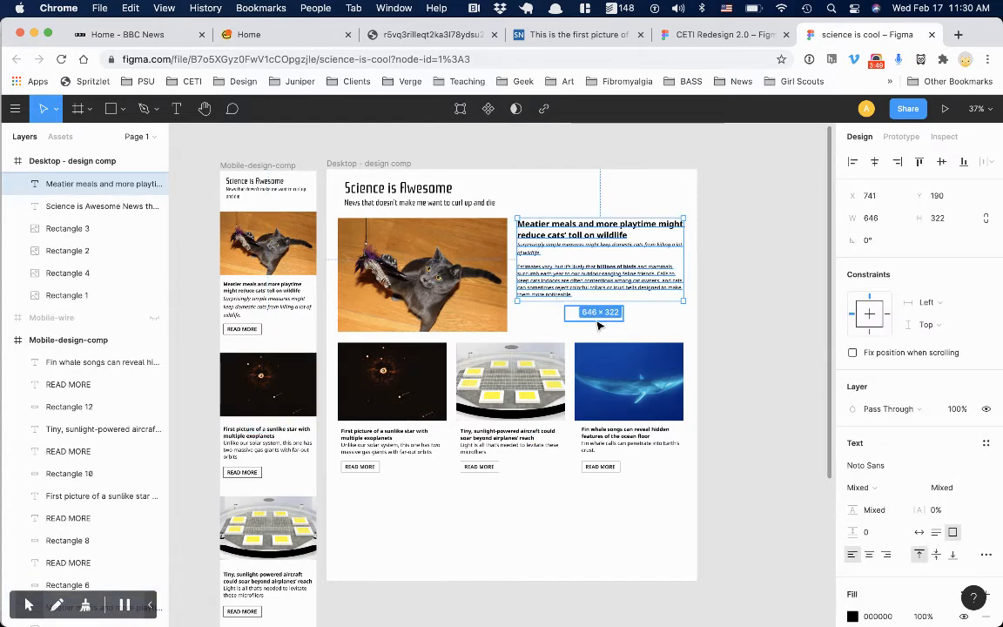
{"action": "left_click", "coordinate": [464, 251]}
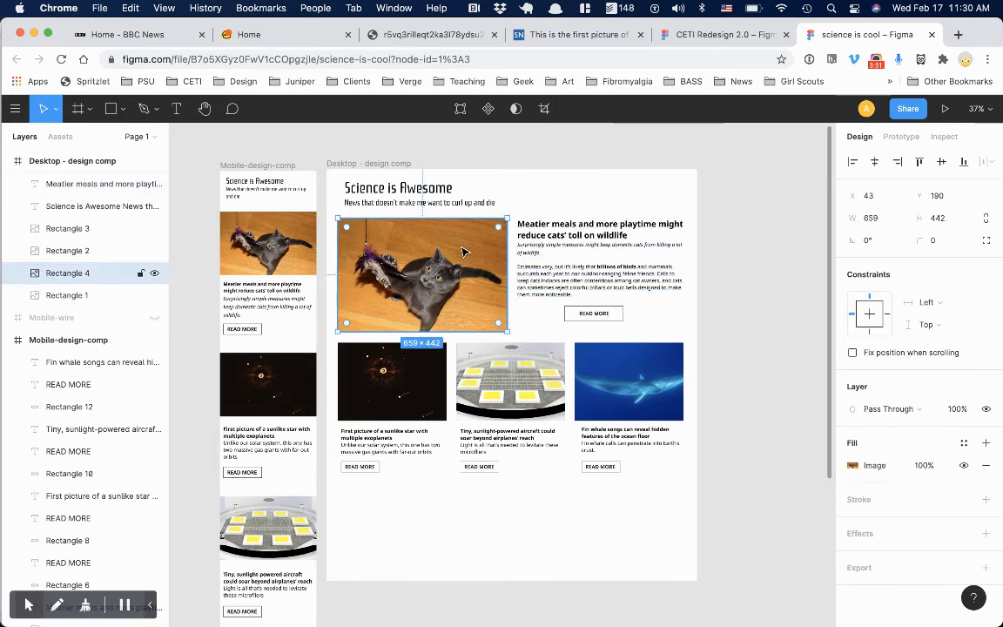
{"action": "scroll", "coordinate": [560, 178], "scroll_direction": "down", "scroll_amount": 2}
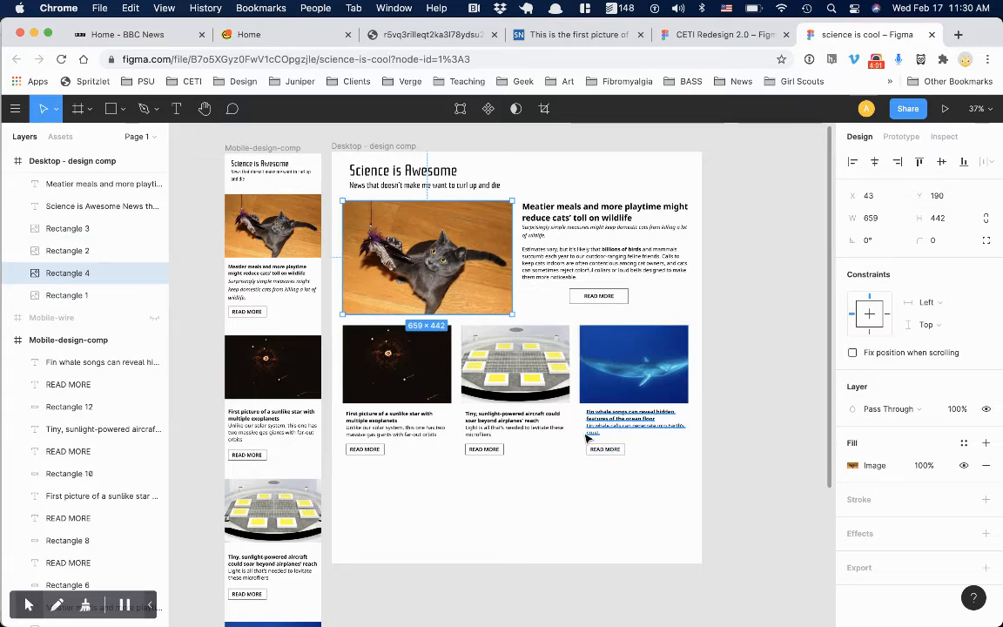
{"action": "scroll", "coordinate": [584, 373], "scroll_direction": "down", "scroll_amount": 3}
{"action": "left_click", "coordinate": [640, 335]}
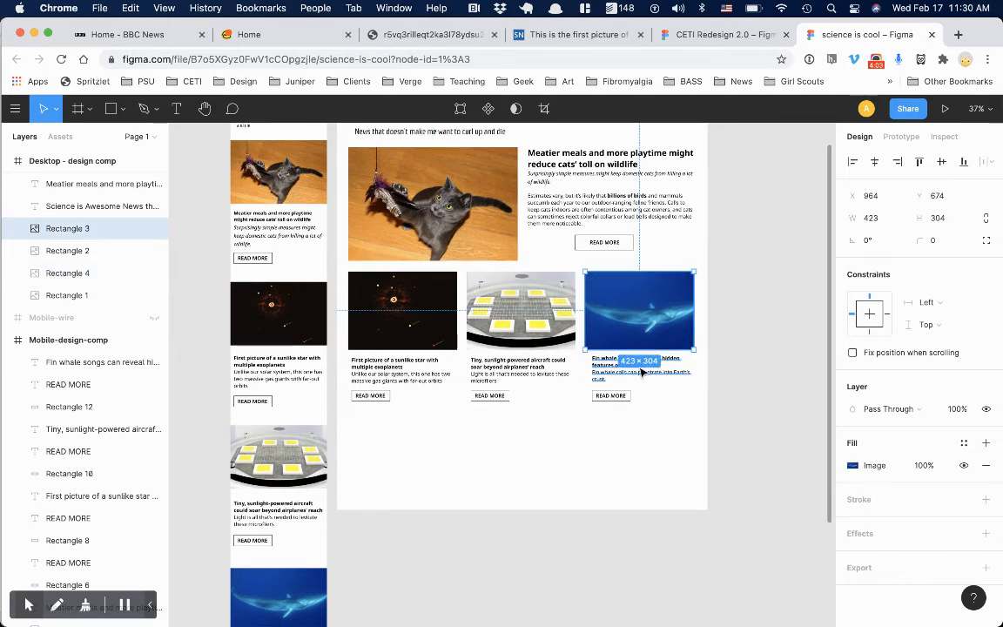
{"action": "left_click", "coordinate": [614, 378], "text": "shift"}
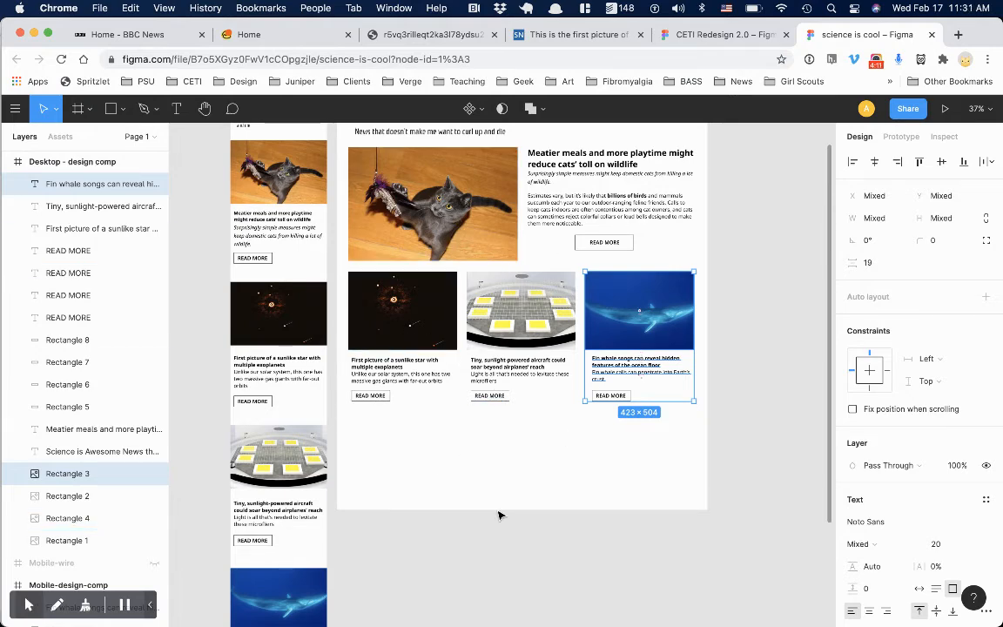
{"action": "scroll", "coordinate": [453, 466], "scroll_direction": "up", "scroll_amount": 3}
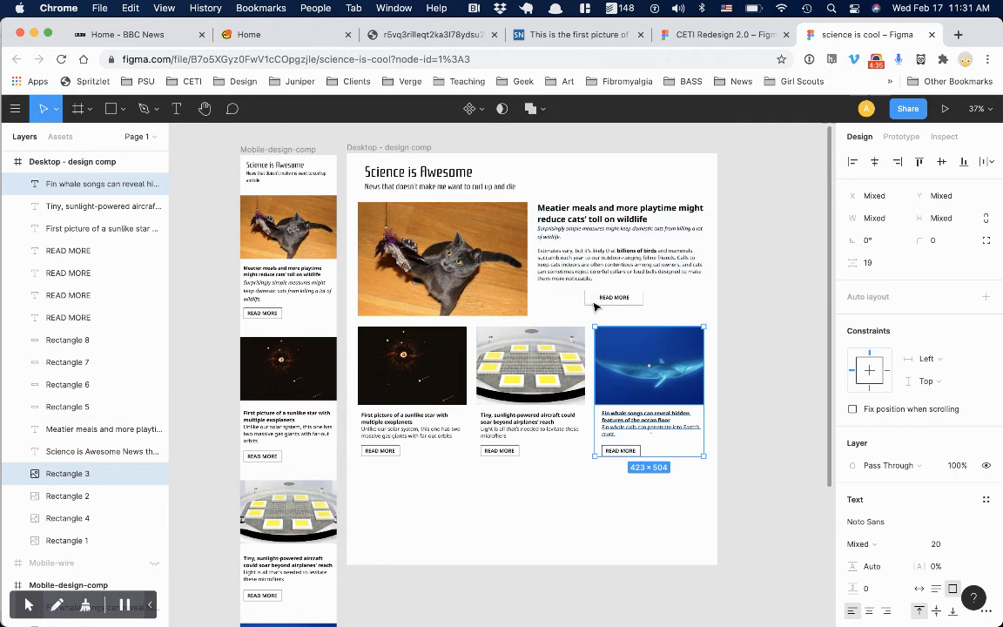
{"action": "left_click", "coordinate": [877, 61]}
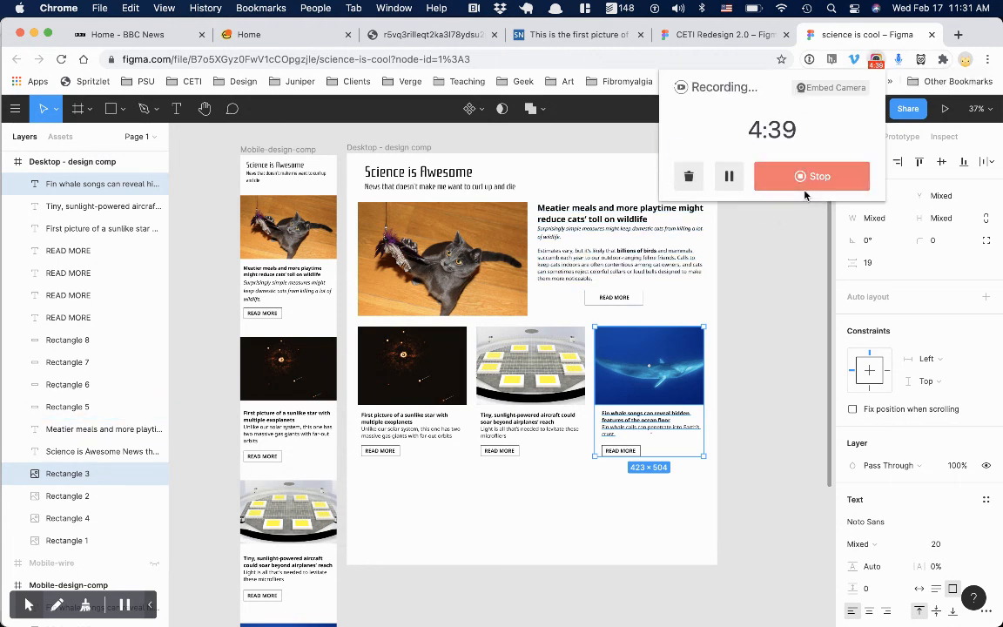